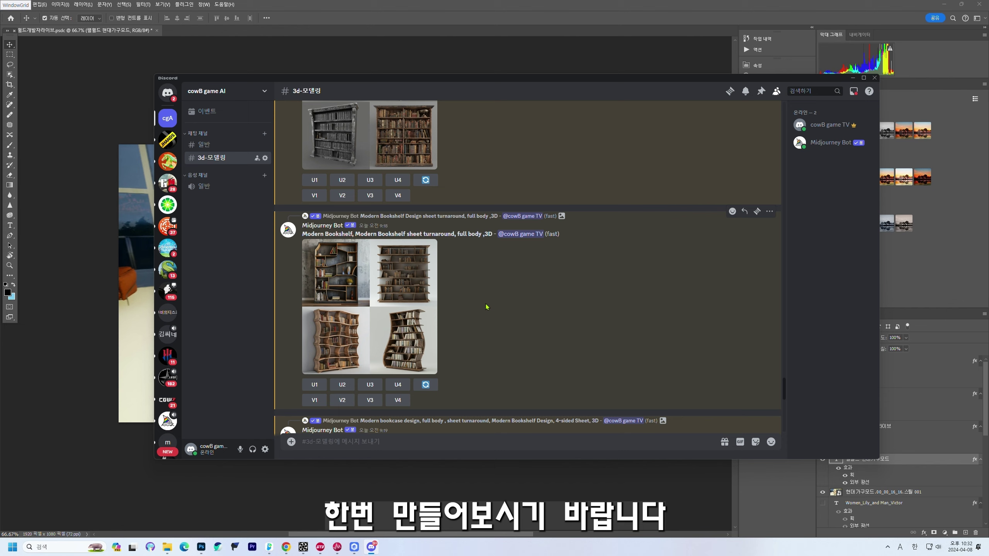
- Enlarge the Discord window and look through the generated bookshelf images in the 3d-모델링 channel
double_click(444, 80)
scroll(448, 355, "up", 4)
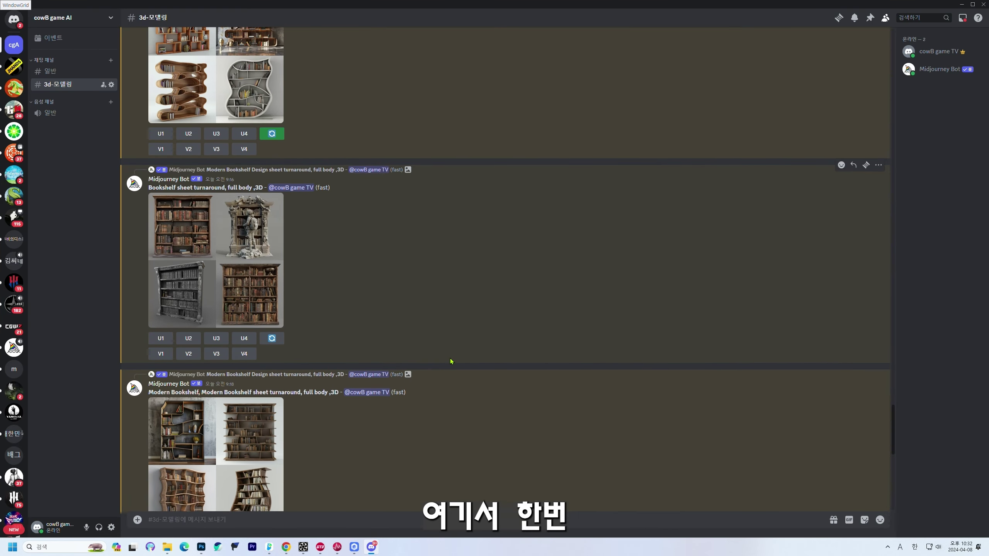
scroll(451, 362, "up", 8)
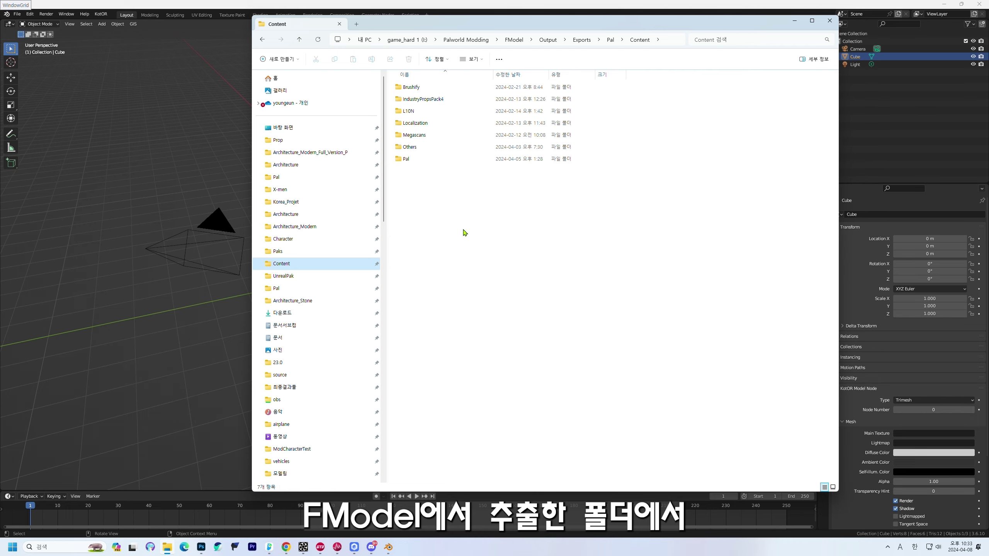
- Open the Pal\Texture\BuildObject\PNG folder inside the exported Content folder in File Explorer
double_click(439, 160)
double_click(435, 220)
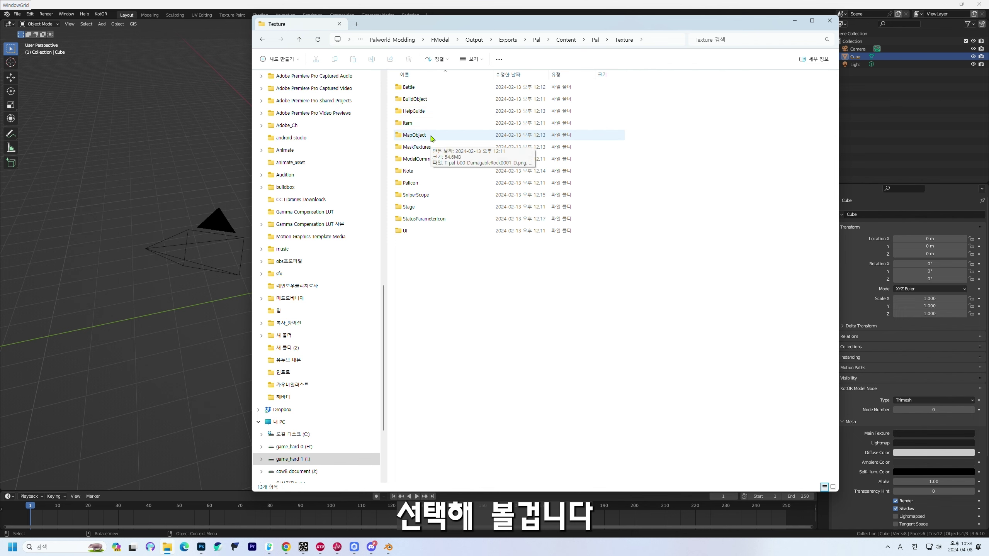
double_click(415, 99)
double_click(413, 99)
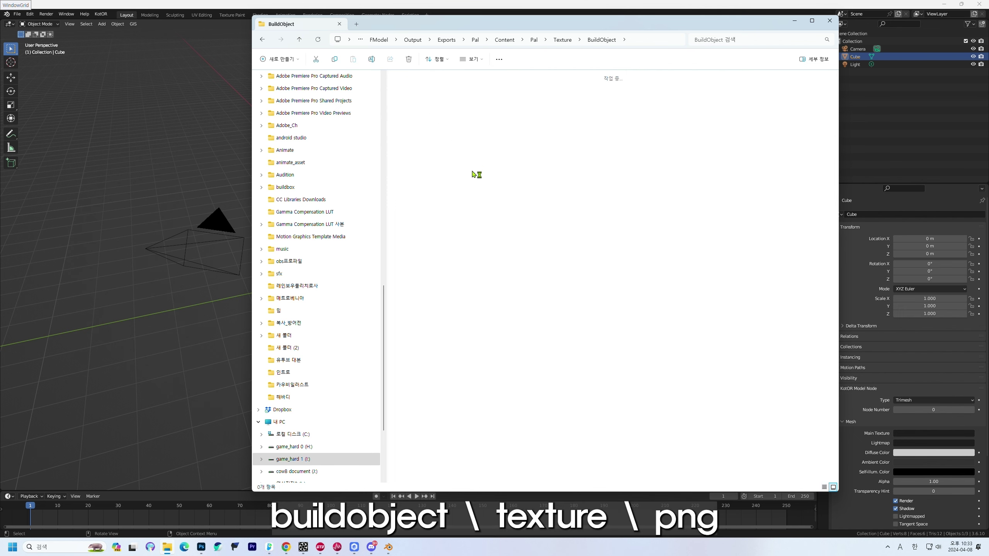
- Browse the build object icons and select the Television01_Iron PNG as the item to replace
scroll(699, 357, "down", 15)
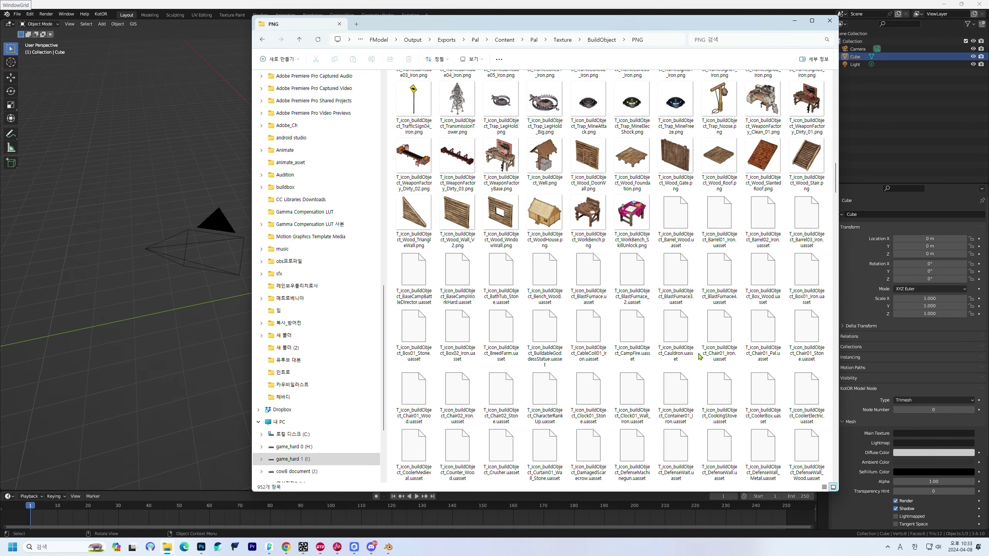
scroll(699, 354, "up", 3)
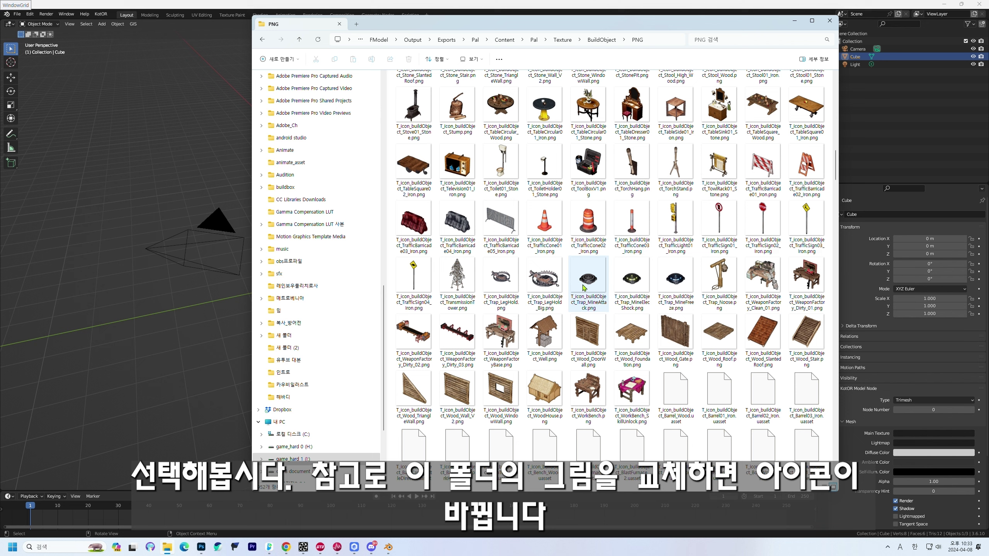
scroll(584, 288, "up", 5)
scroll(662, 296, "up", 5)
left_click(728, 303)
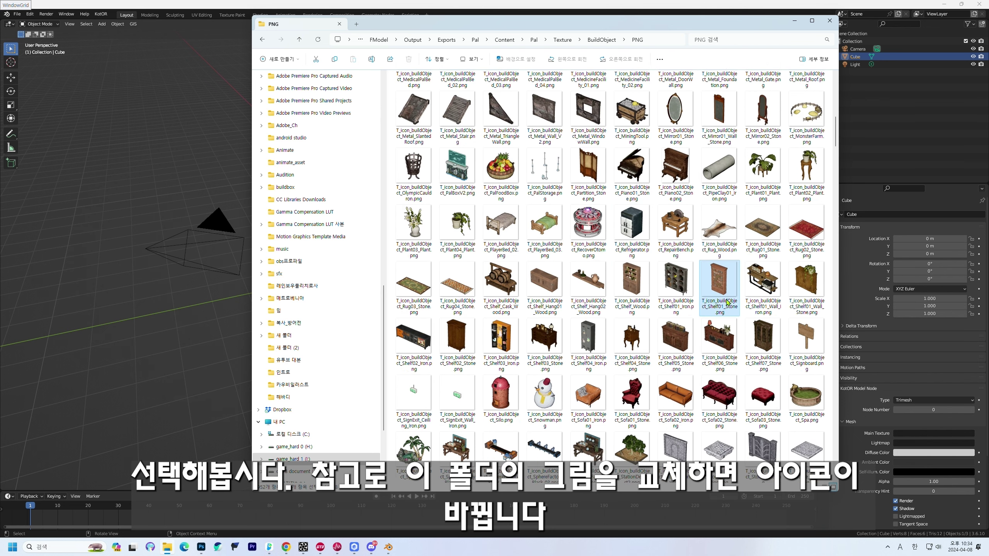
scroll(727, 303, "down", 5)
left_click(450, 315)
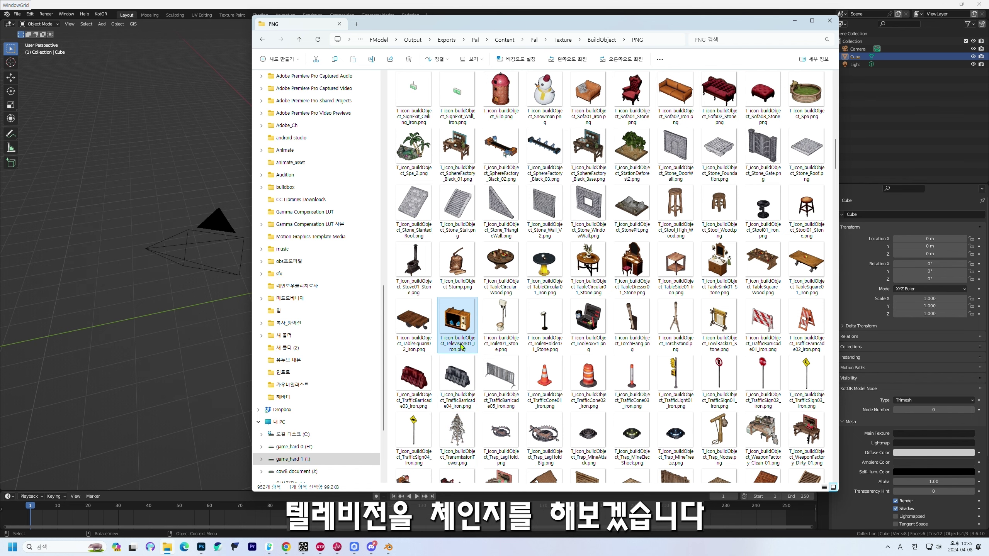
- Switch to Blender and delete the default cube
left_click(114, 94)
key("Delete")
- Import SM_Television_01.pskx as an Unreal PSK model from the Pal\Model\Prop\Furniture\Furnitures_Of_The_70s folder
left_click(17, 14)
mouse_move(31, 117)
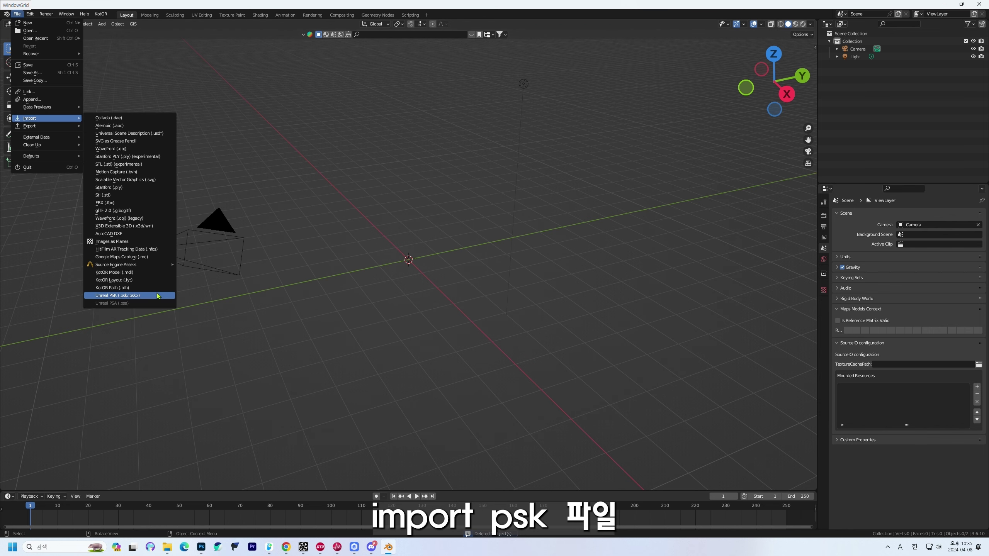
left_click(163, 288)
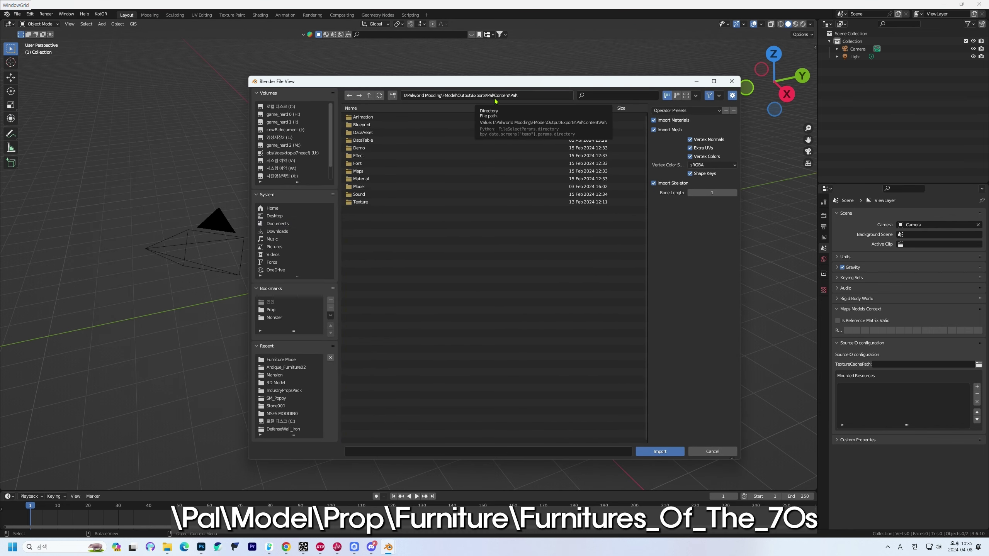
double_click(397, 187)
double_click(400, 134)
double_click(388, 141)
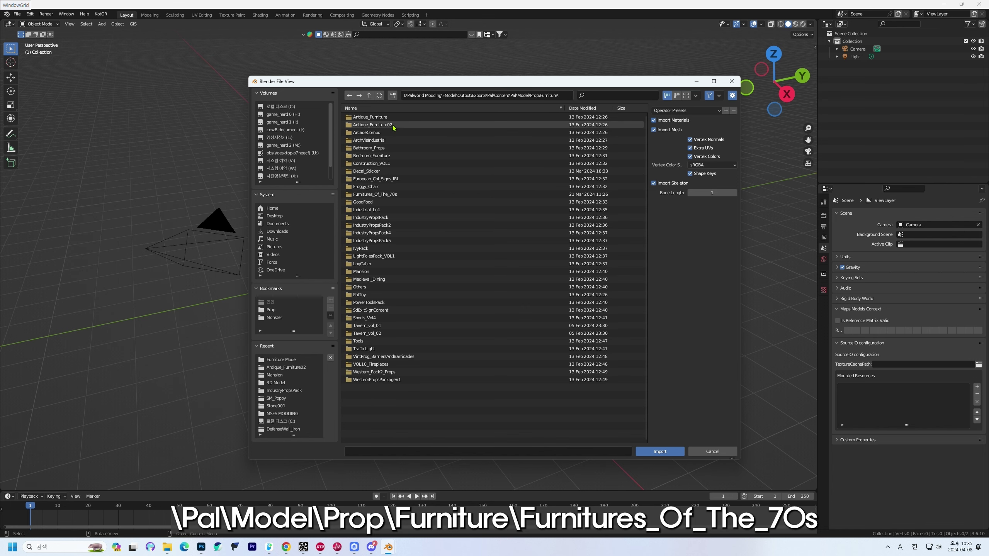
double_click(375, 194)
left_click(375, 156)
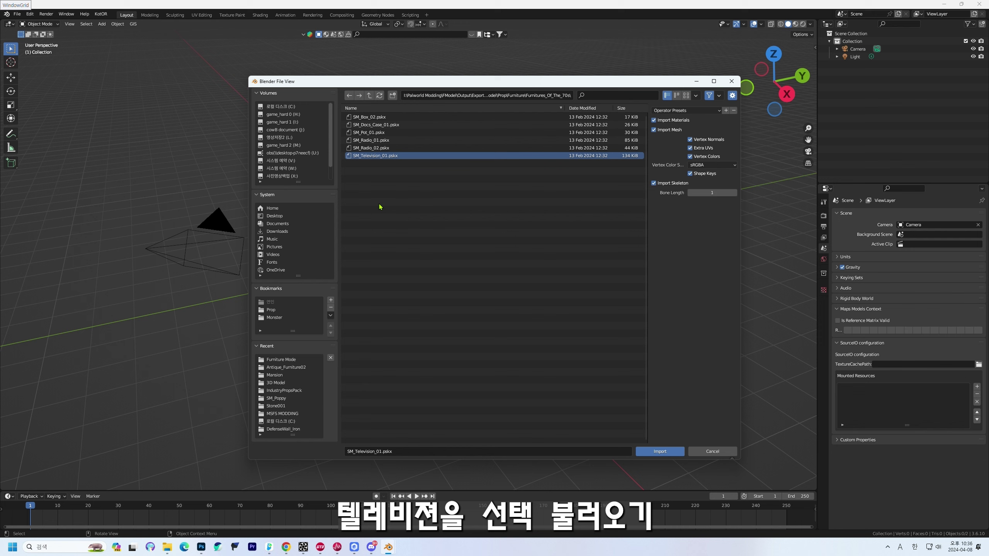
double_click(388, 158)
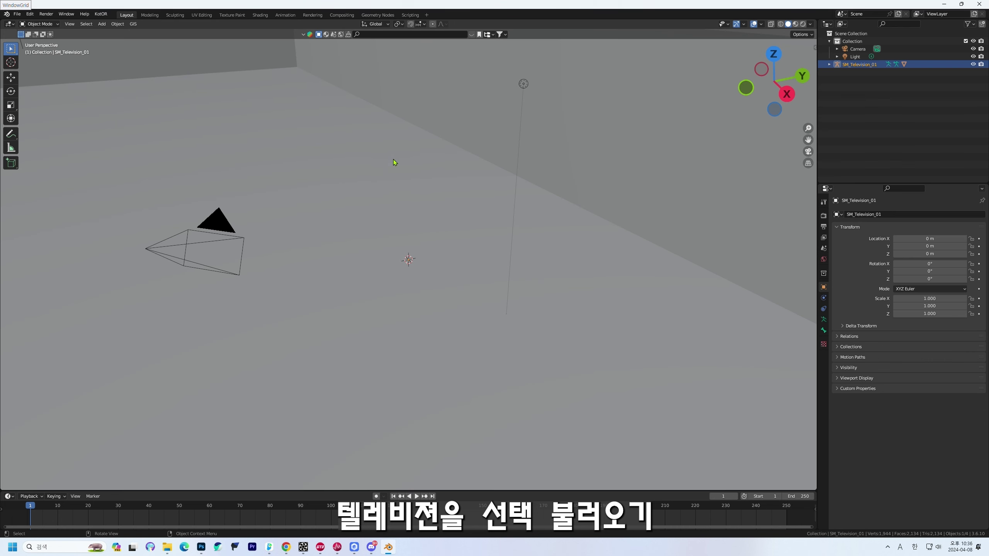
- Show the television from the front and delete the scene's light and camera
scroll(435, 275, "down", 12)
middle_click_drag(491, 215, 623, 211)
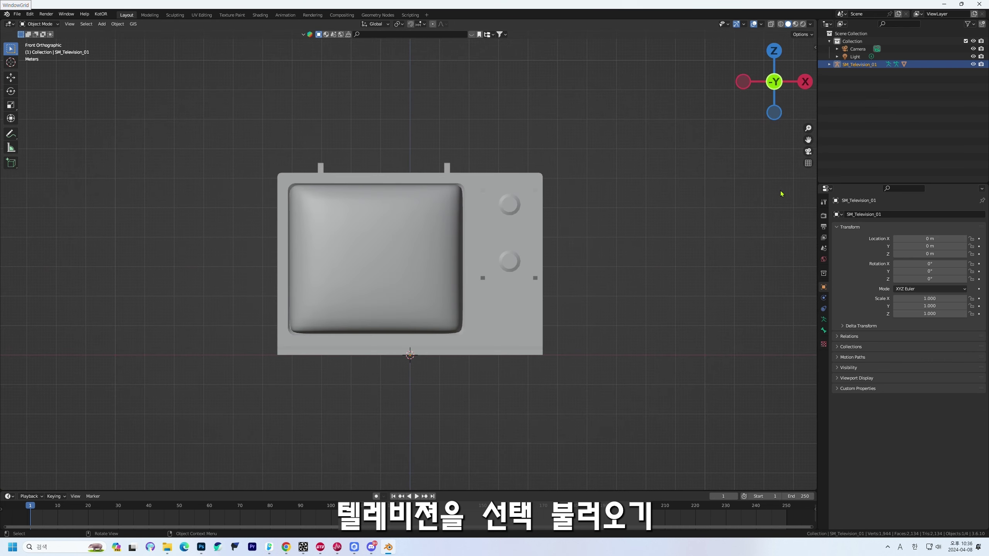
left_click(857, 57)
left_click(858, 48, "shift")
key("Delete")
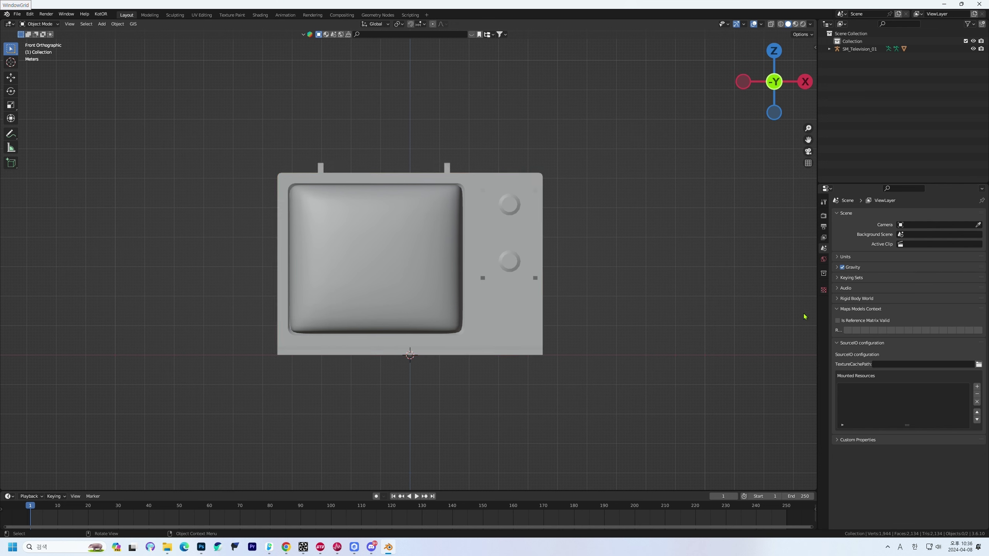
- Assign T_Television_01_B.png as the base color image texture of the MI_PalProp_Television_01 material and show the model in Material Preview
key("a")
left_click(824, 353)
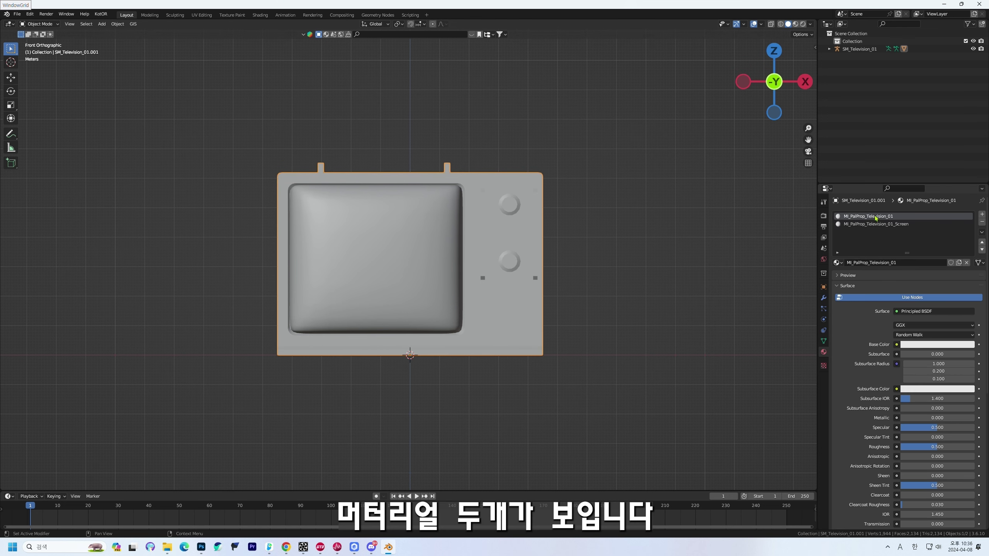
left_click(886, 225)
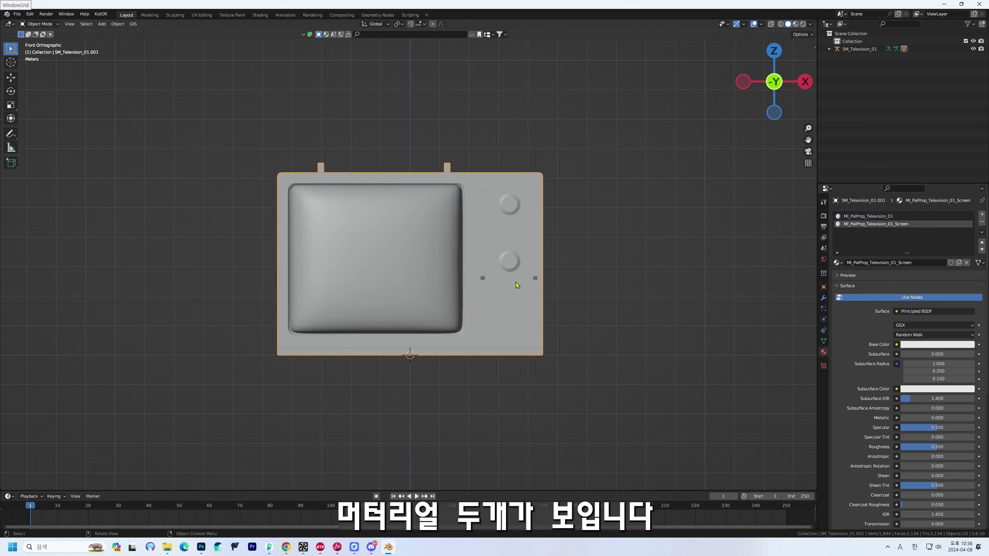
left_click(868, 216)
left_click(896, 344)
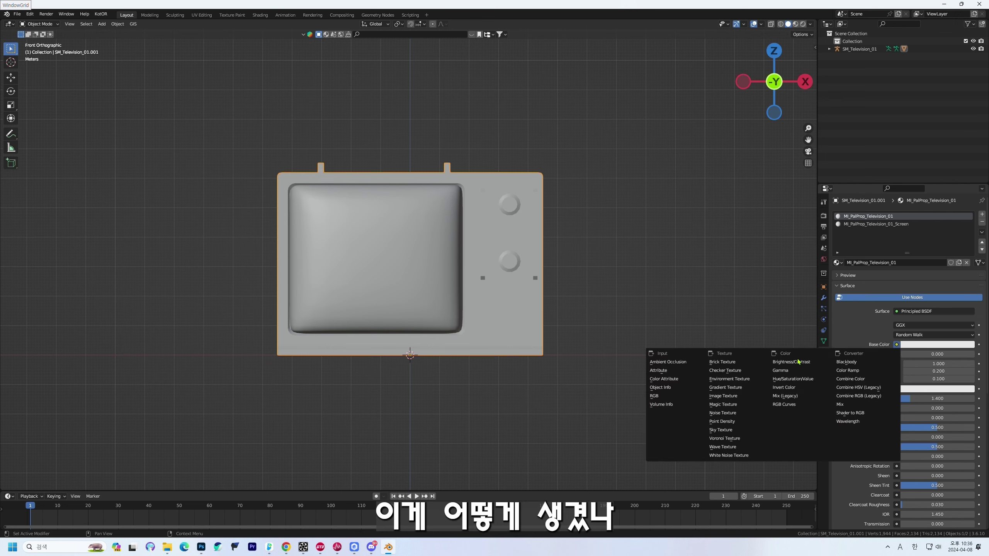
left_click(732, 398)
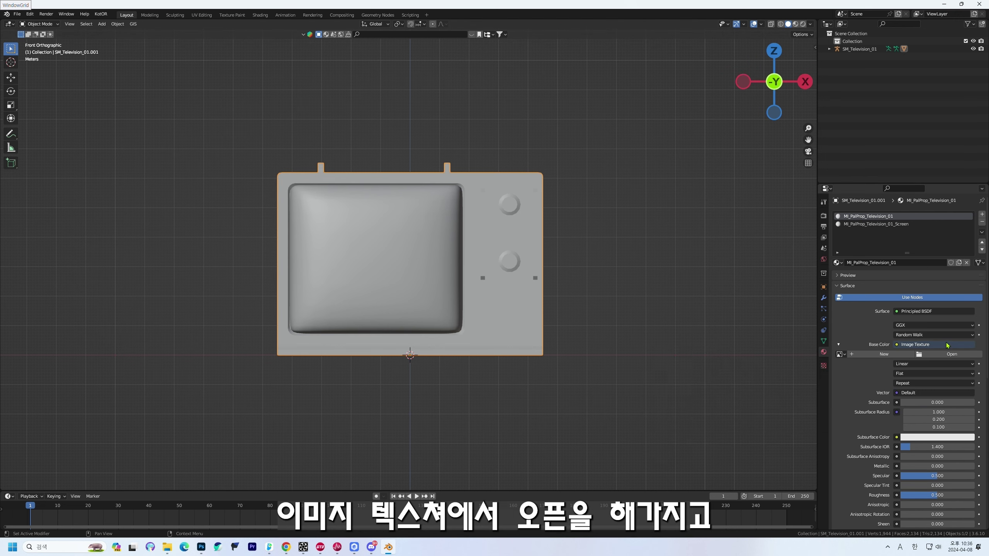
left_click(949, 356)
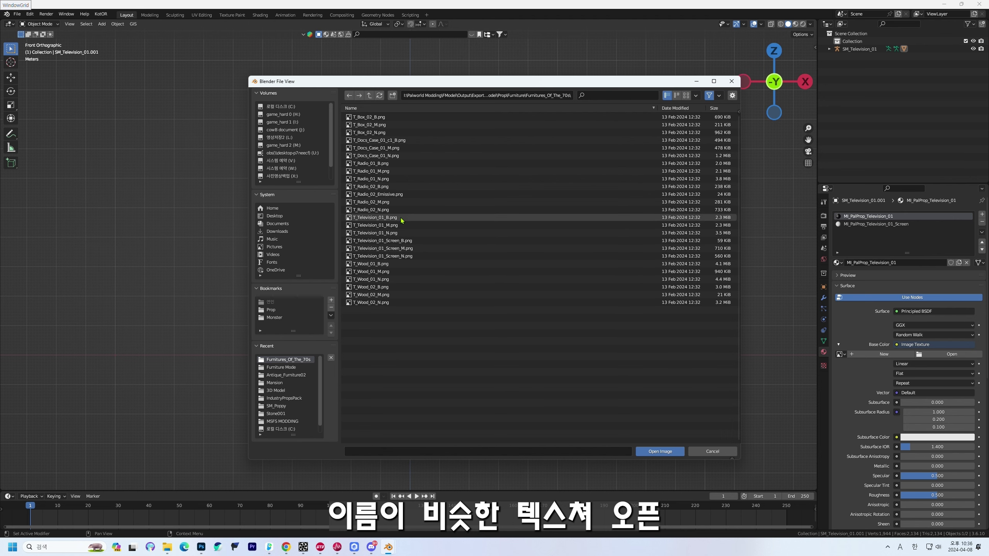
left_click(401, 218)
double_click(401, 219)
left_click(795, 24)
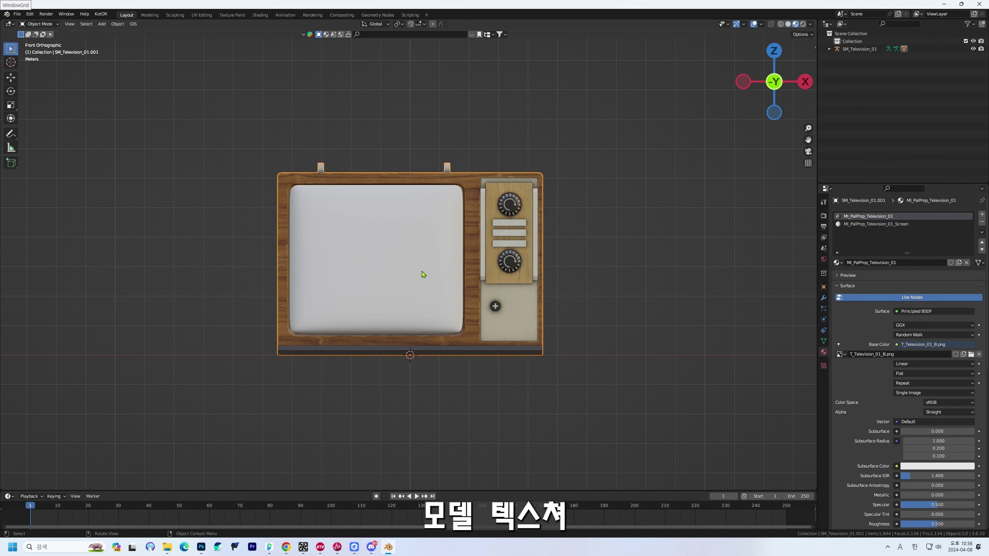
- Assign T_Television_01_Screen_B.png as the base color image texture of the MI_PalProp_Television_01_Screen material and check the model
left_click(874, 224)
left_click(896, 344)
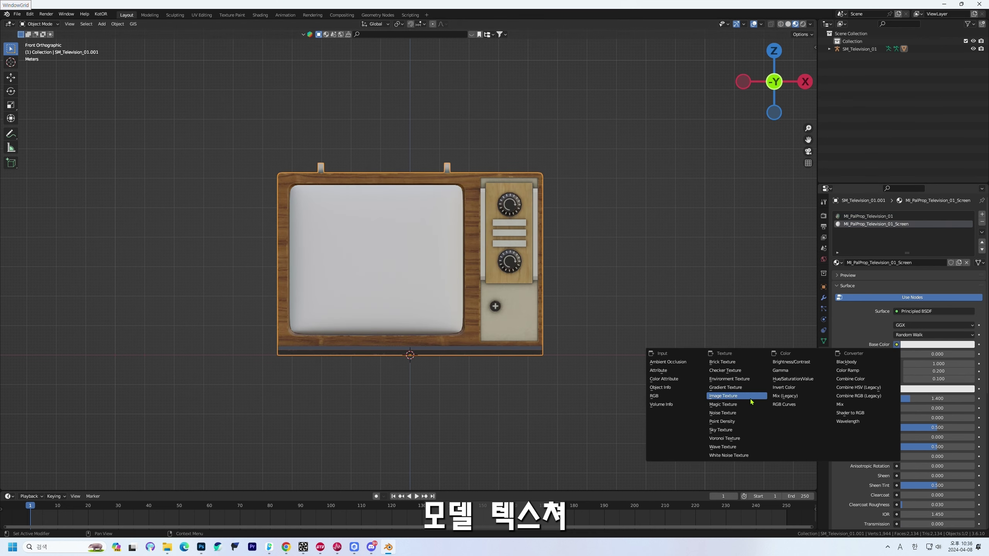
left_click(729, 400)
left_click(952, 355)
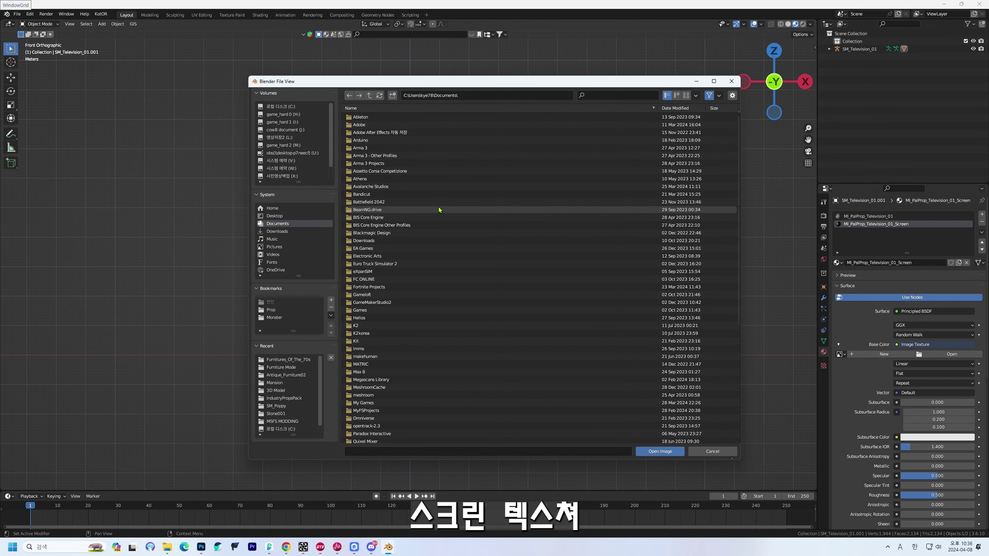
left_click(284, 360)
double_click(421, 241)
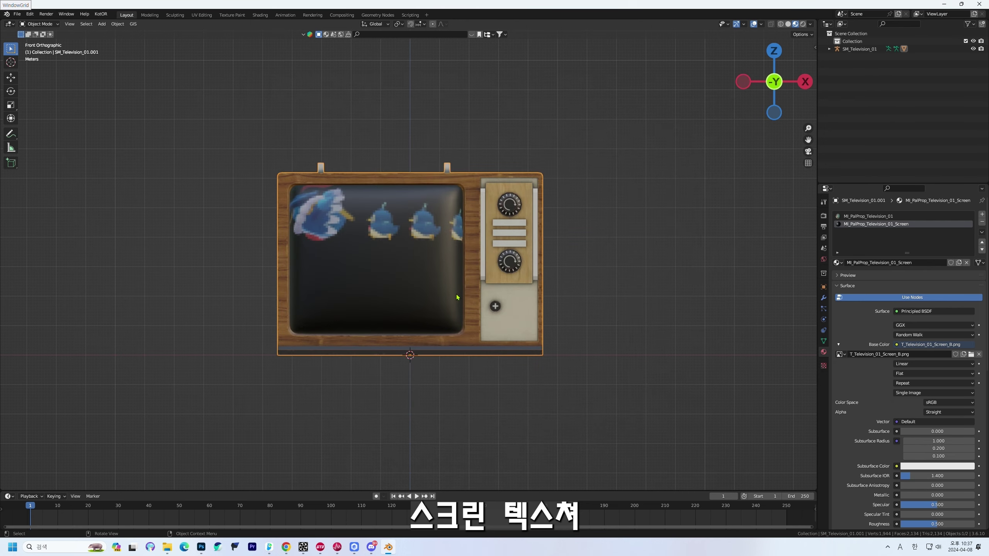
mouse_move(457, 297)
middle_mouse_down()
mouse_move(577, 252)
mouse_move(555, 297)
mouse_move(451, 290)
mouse_move(455, 299)
middle_mouse_up()
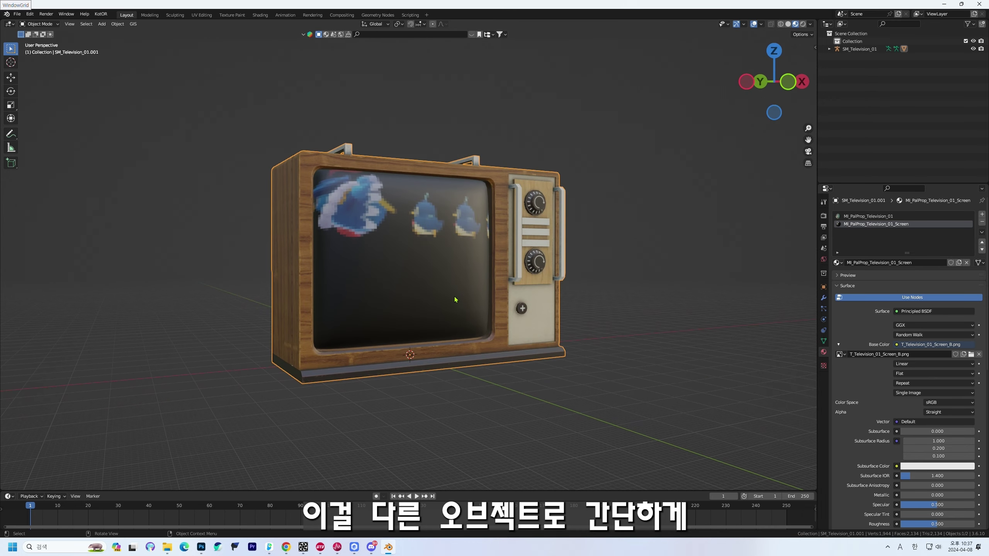
key("KP_1")
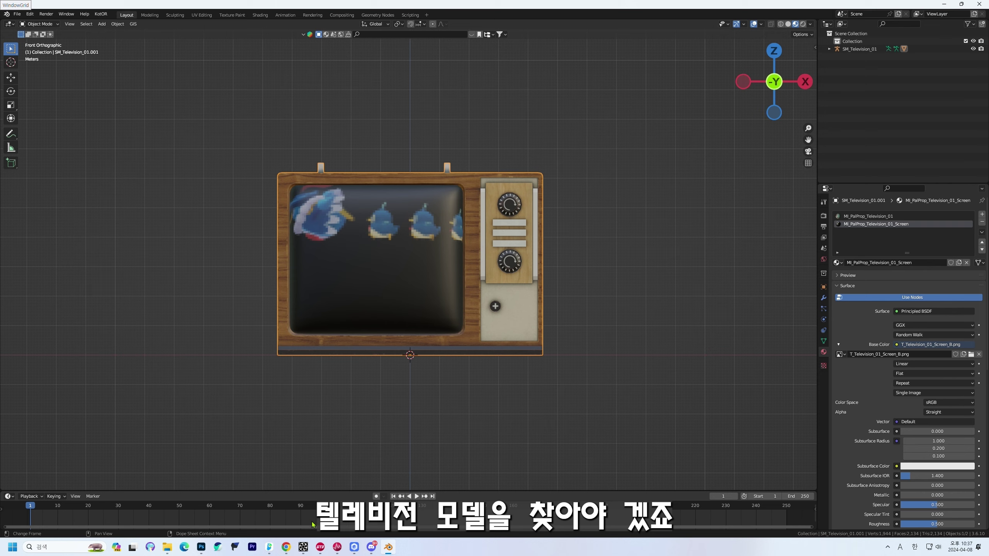
- Switch to Discord and look for a television design to model
left_click(372, 547)
scroll(329, 436, "down", 8)
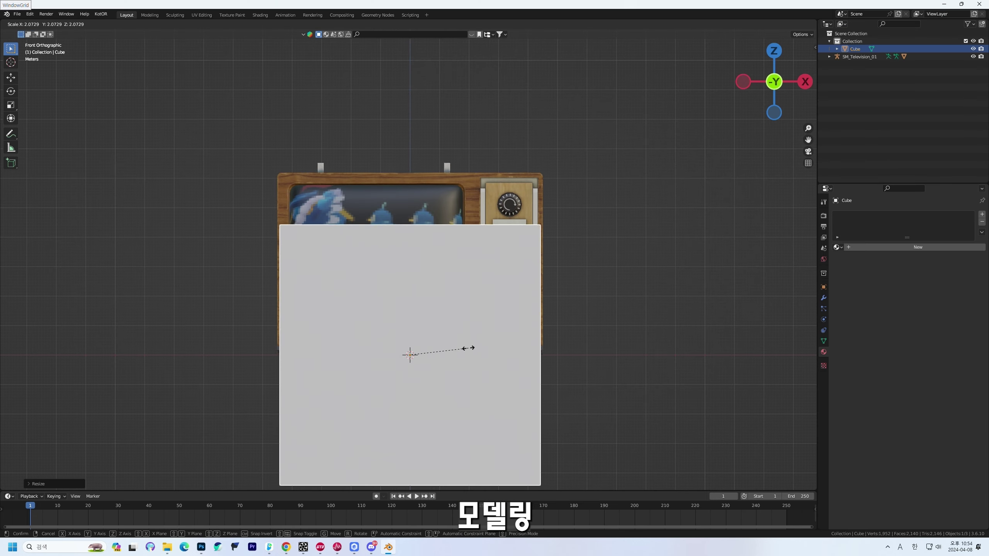
- Match the new cube to the television's width, standing on the ground line, and hide SM_Television_01
left_click(470, 352)
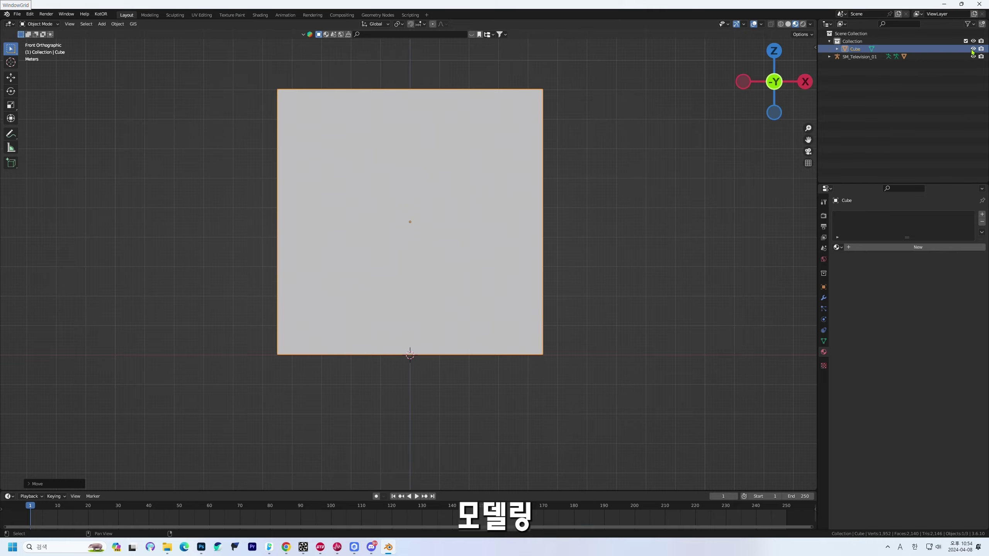
left_click(973, 56)
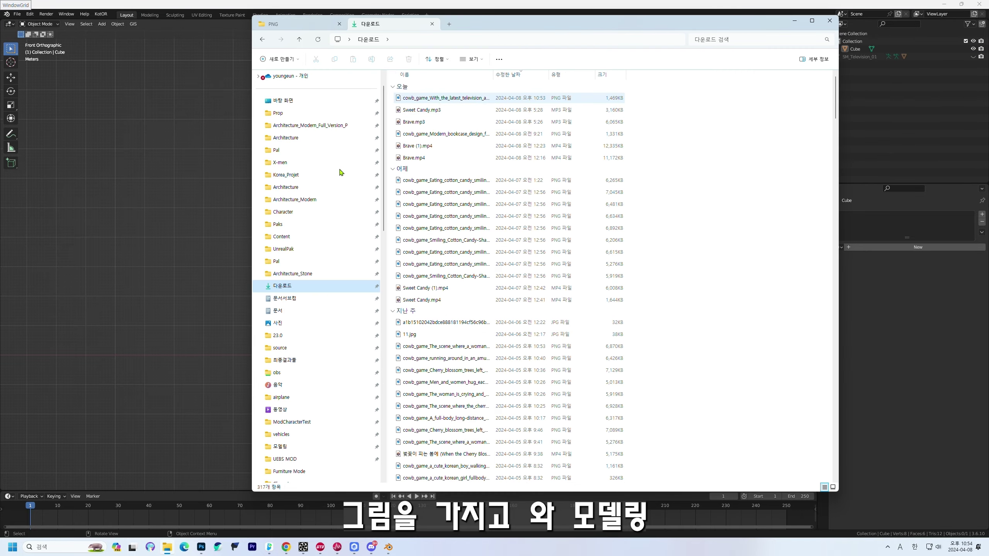
- Bring the latest-television PNG from the Downloads folder into the viewport as a reference image and enlarge it to the cube's scale
left_click_drag(444, 98, 179, 282)
left_click(181, 285)
key("s")
left_click(350, 419)
key("g")
right_click(276, 373)
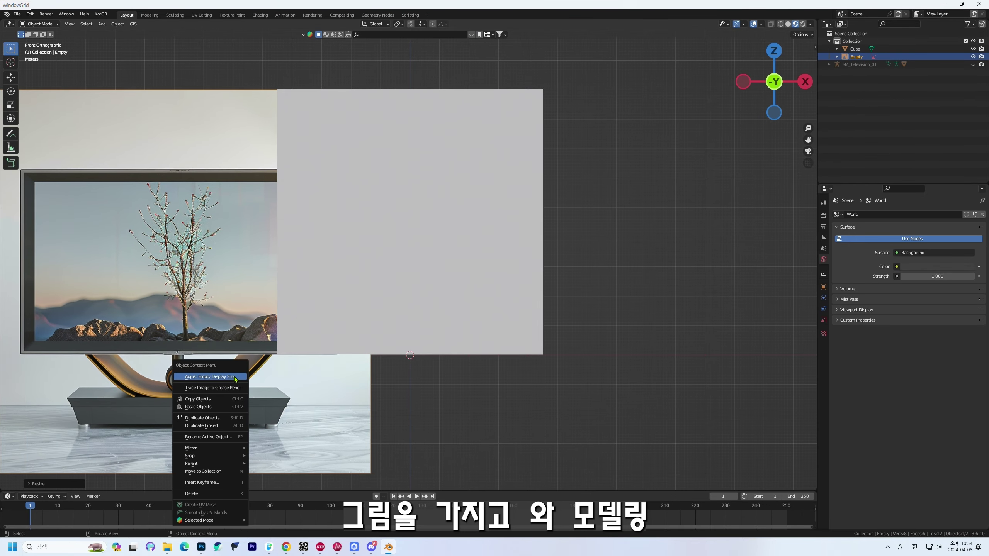
left_click(218, 413)
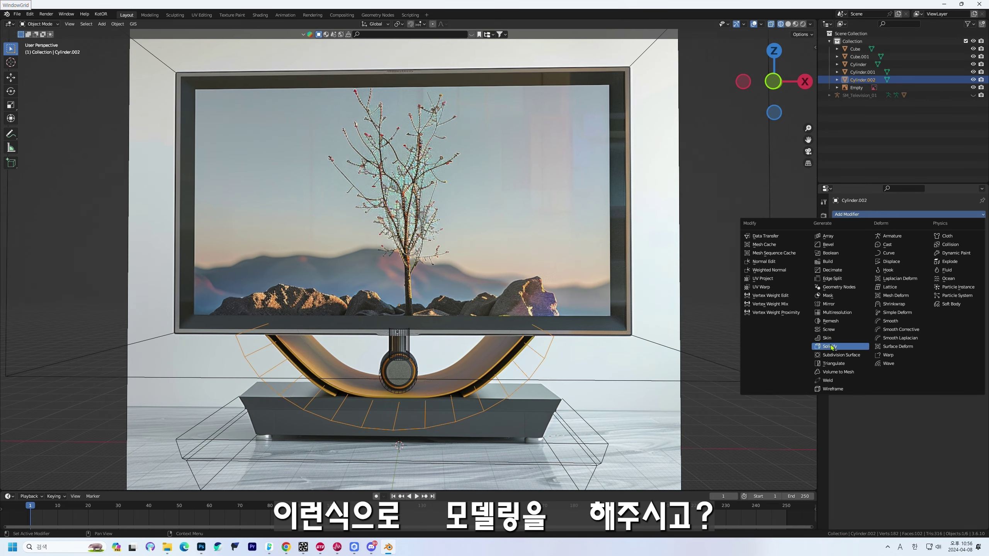
- Add a Solidify modifier with a thickness of 0.07 m to the curved stand
left_click(830, 346)
mouse_move(933, 266)
left_mouse_down()
mouse_move(962, 265)
mouse_move(922, 266)
left_mouse_up()
left_click(747, 407)
- Scale the screen cube along Y in the right side view into a thin panel
key("KP_1")
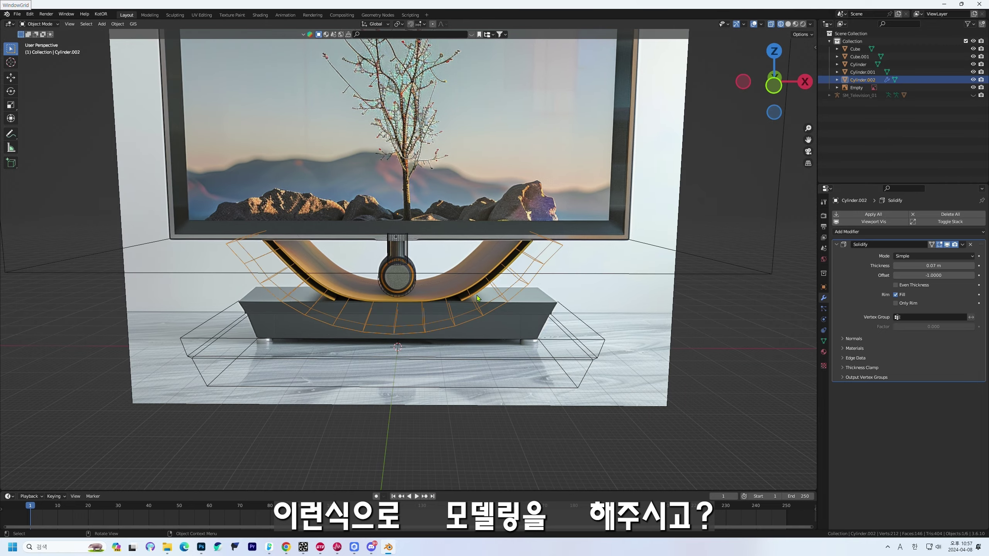
middle_click_drag(493, 278, 501, 226)
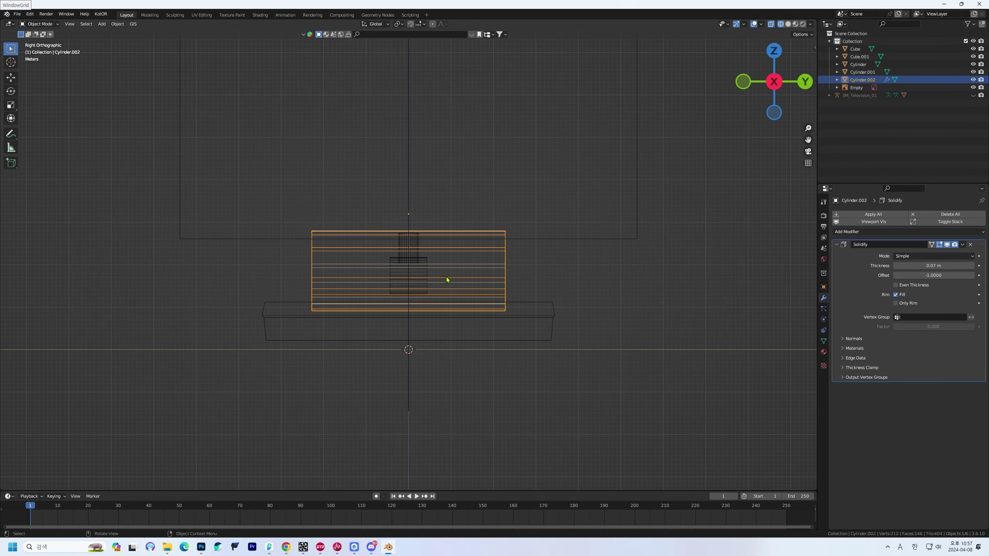
key("s")
key("x")
key("y")
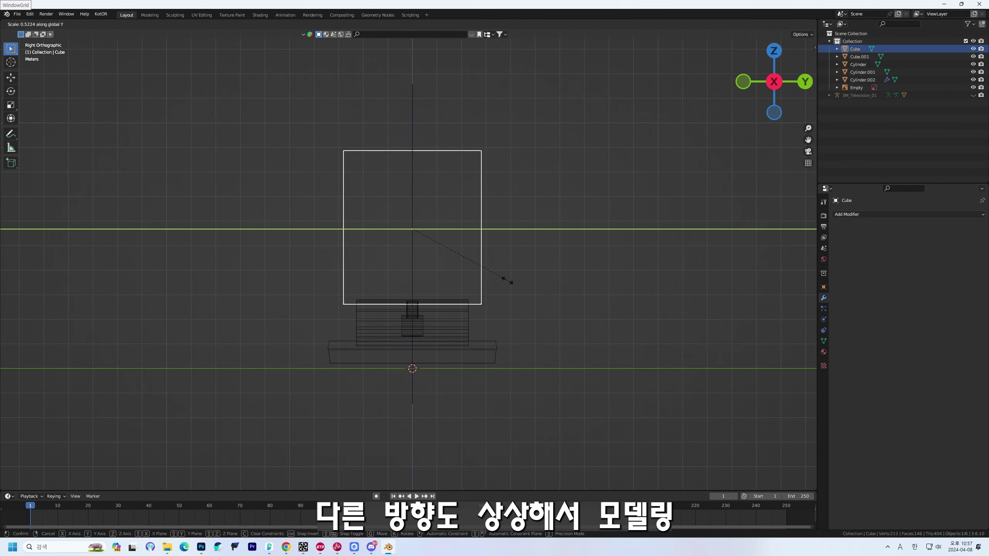
left_click(424, 235)
- Select the curved stand together with the base and scale both down in depth to suit the thin screen panel
left_click(464, 315)
left_click(490, 353, "shift")
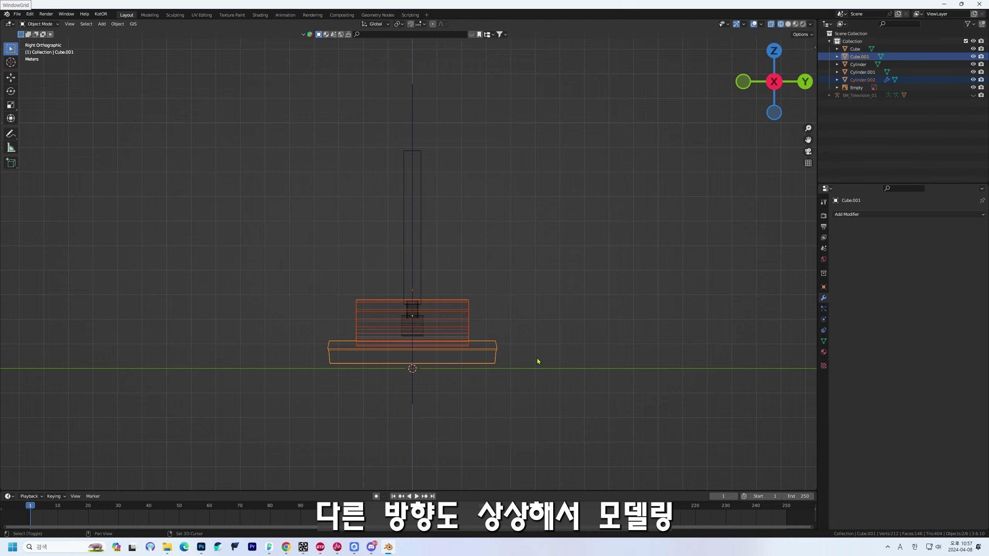
key("s")
key("x")
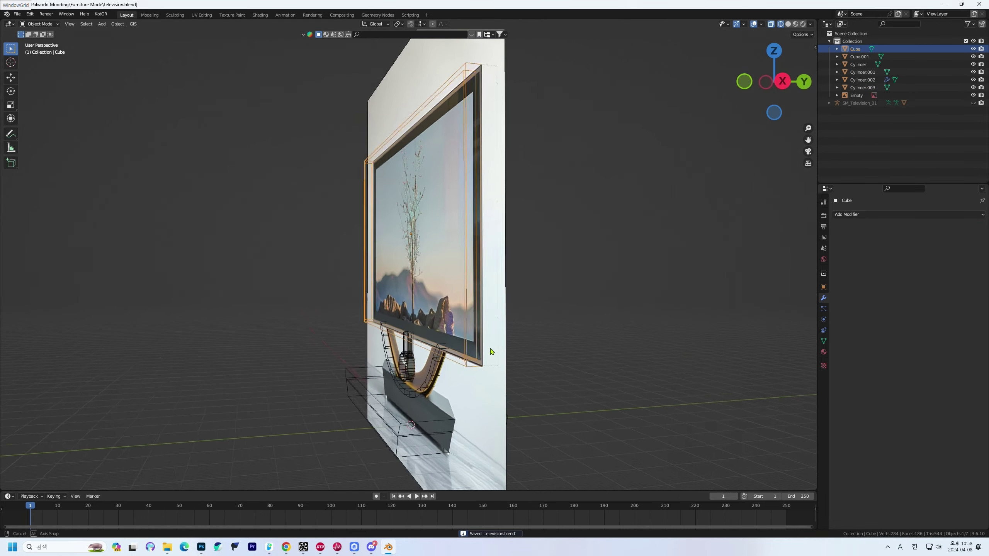
- Check the wireframe model in perspective and front view, and unhide the hidden reference image
middle_click_drag(490, 352, 553, 353)
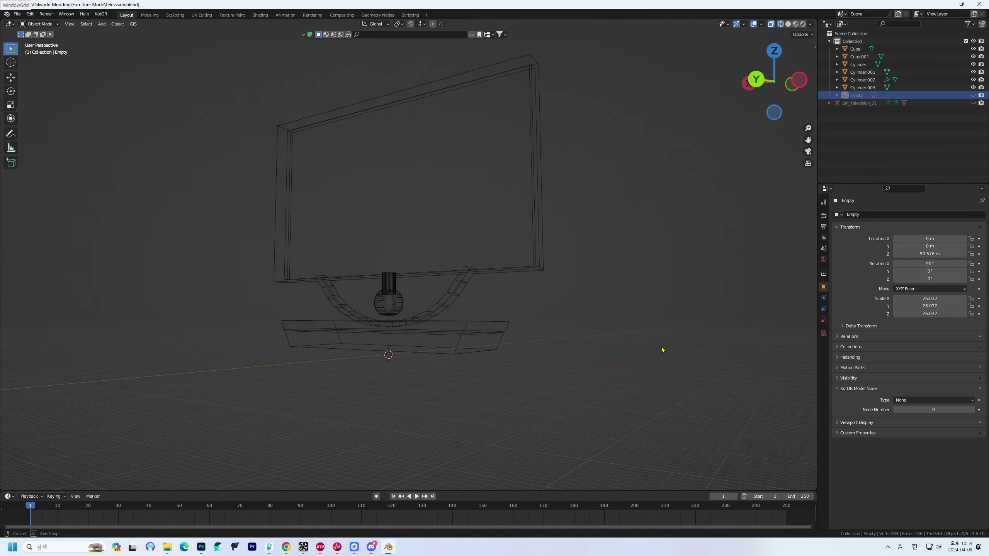
key("KP_1")
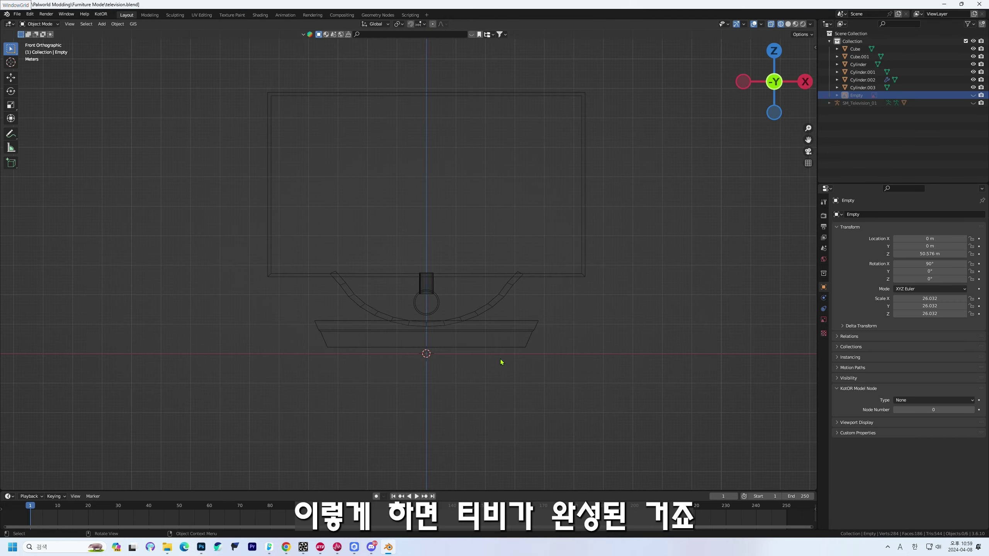
key("alt+h")
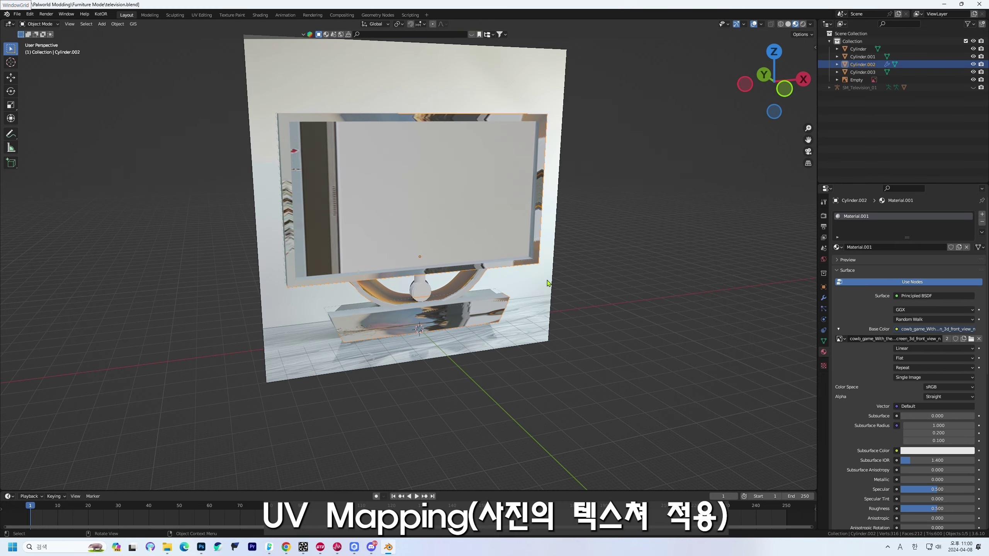
- Check the projected texture from the front and back, and join all the television parts into one object
key("KP_1")
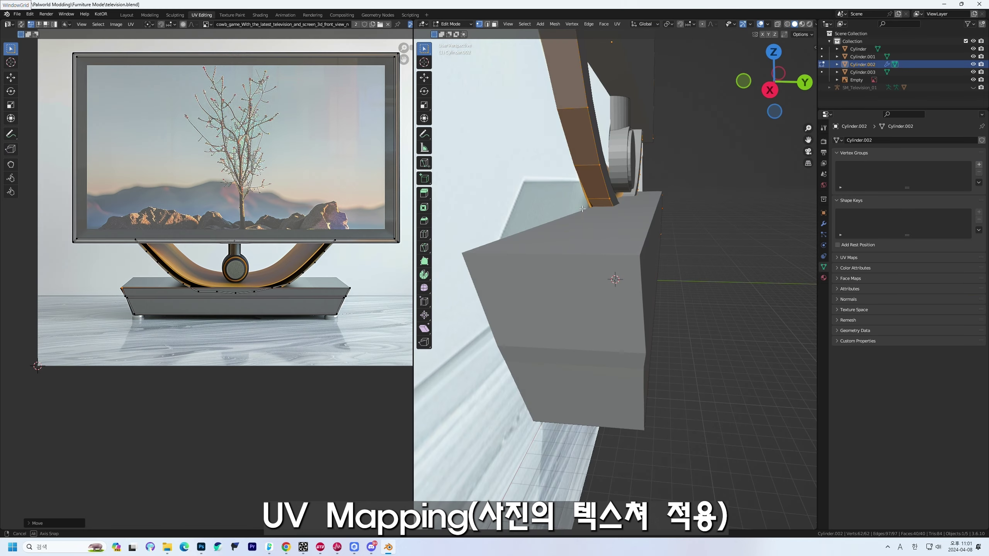
key("KP_1")
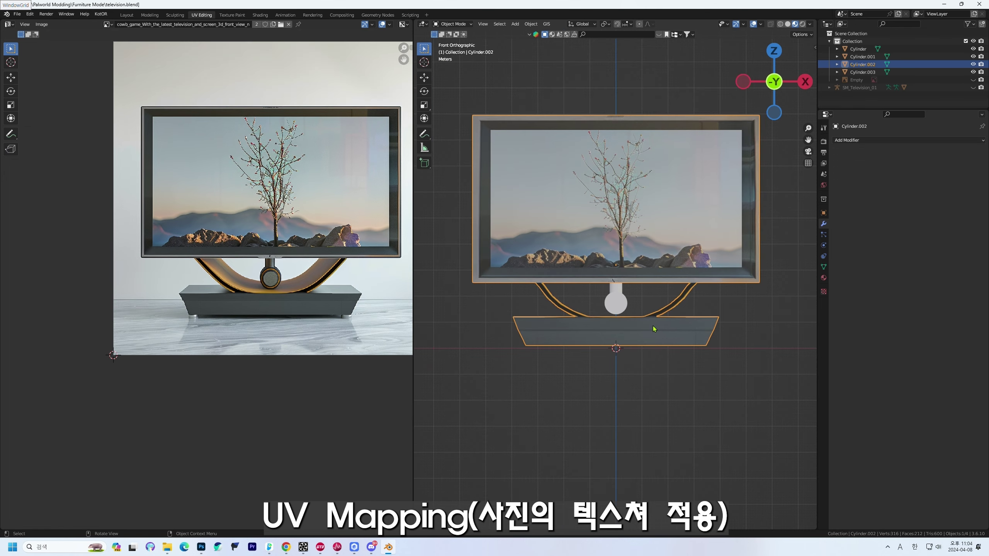
key("ctrl+KP_1")
scroll(665, 221, "down", 1)
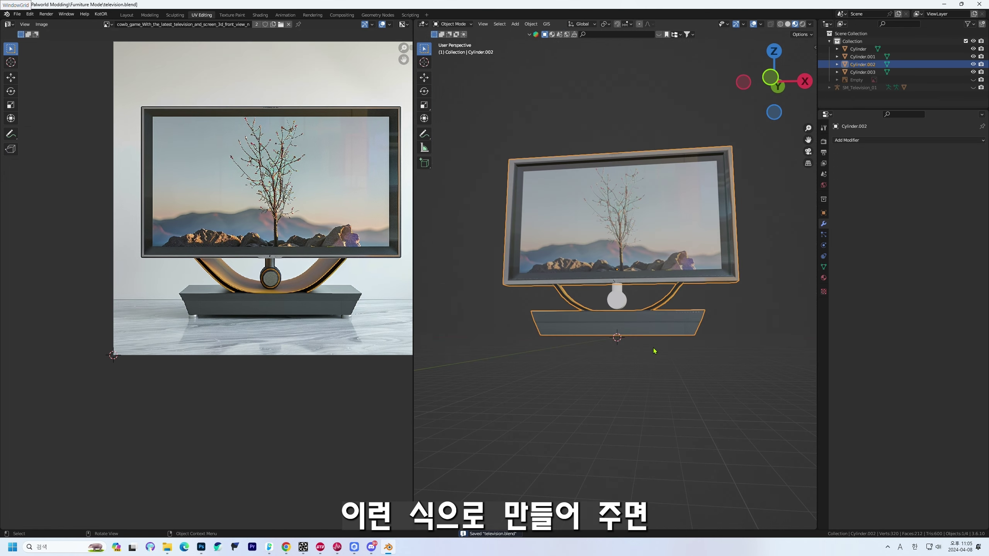
middle_click_drag(653, 349, 665, 329)
key("KP_1")
scroll(633, 336, "up", 5)
left_click(632, 337, "shift")
key("ctrl+j")
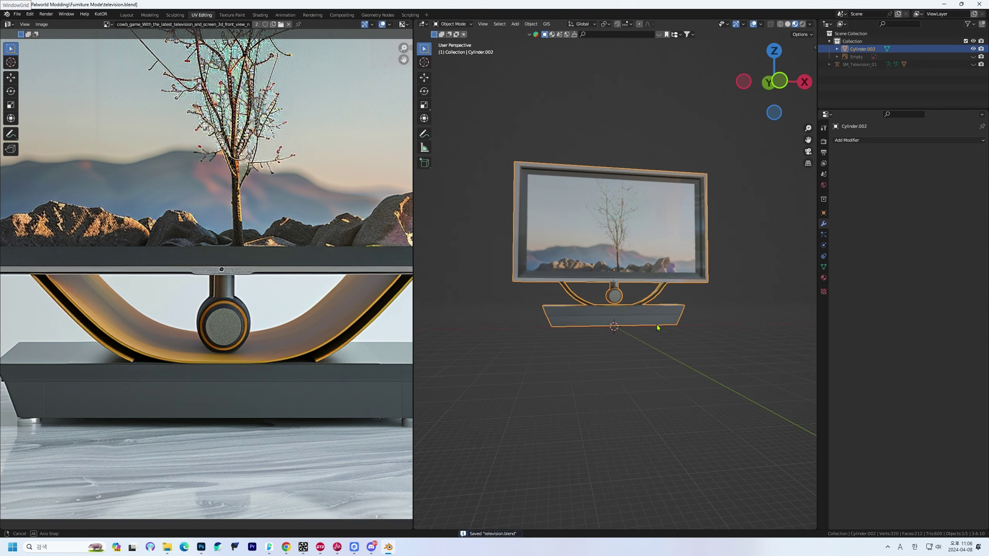
- Switch to the Modeling workspace with Material Preview shading and enter Edit Mode on the joined television near the base
left_click(149, 14)
left_click(795, 24)
key("KP_1")
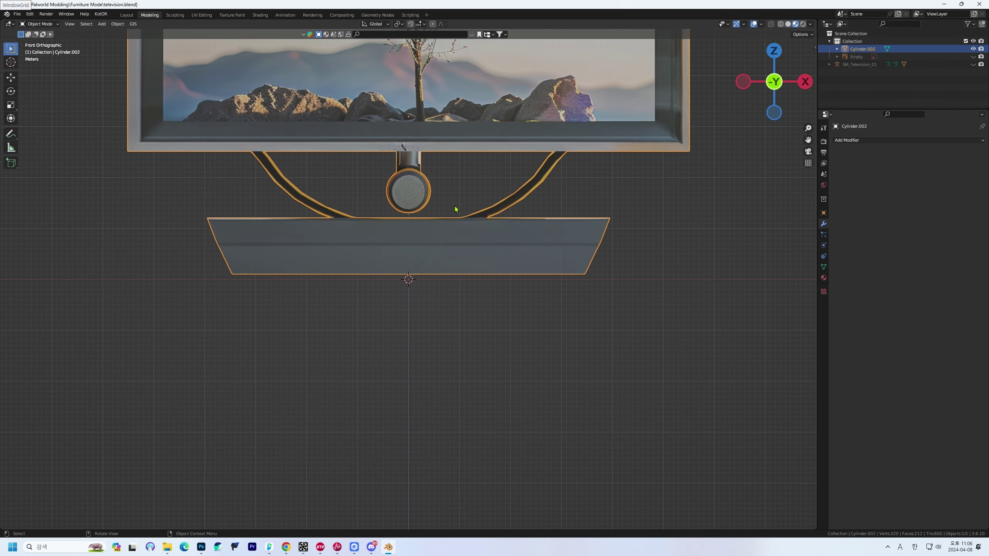
mouse_move(456, 209)
middle_mouse_down()
mouse_move(401, 170)
mouse_move(363, 191)
mouse_move(514, 280)
mouse_move(537, 215)
mouse_move(521, 198)
mouse_move(457, 220)
mouse_move(422, 246)
mouse_move(474, 256)
mouse_move(458, 244)
mouse_move(500, 238)
middle_mouse_up()
scroll(428, 255, "up", 3)
key("Tab")
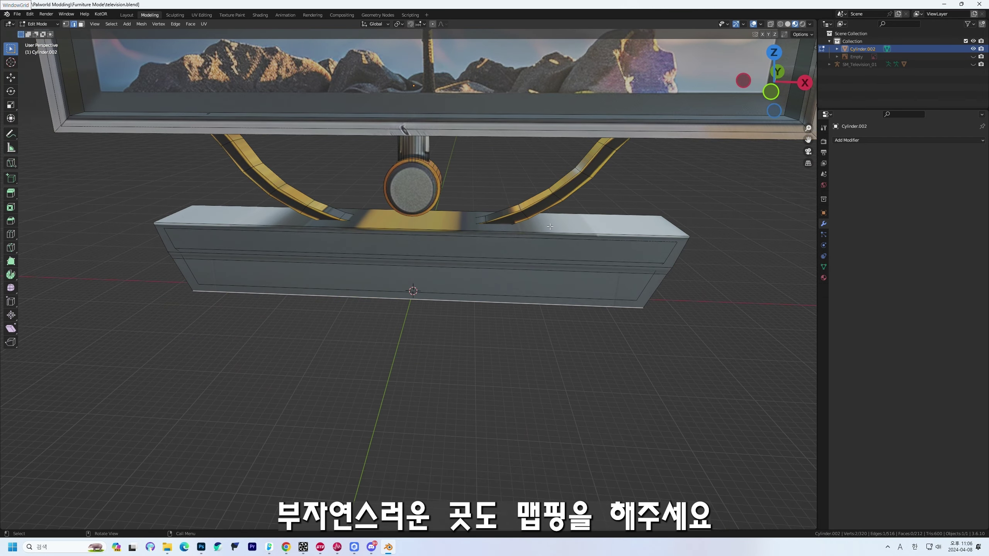
- Select the base's top faces and map their UVs onto the dark grey base front in the reference image
left_click(564, 222)
key("3")
left_click(564, 222)
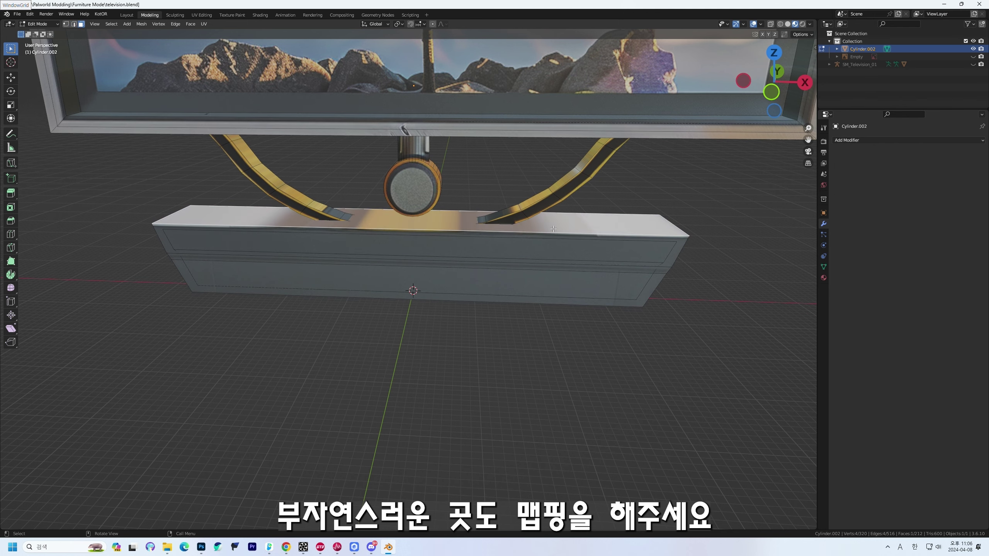
scroll(527, 234, "down", 3)
middle_click_drag(528, 234, 534, 189)
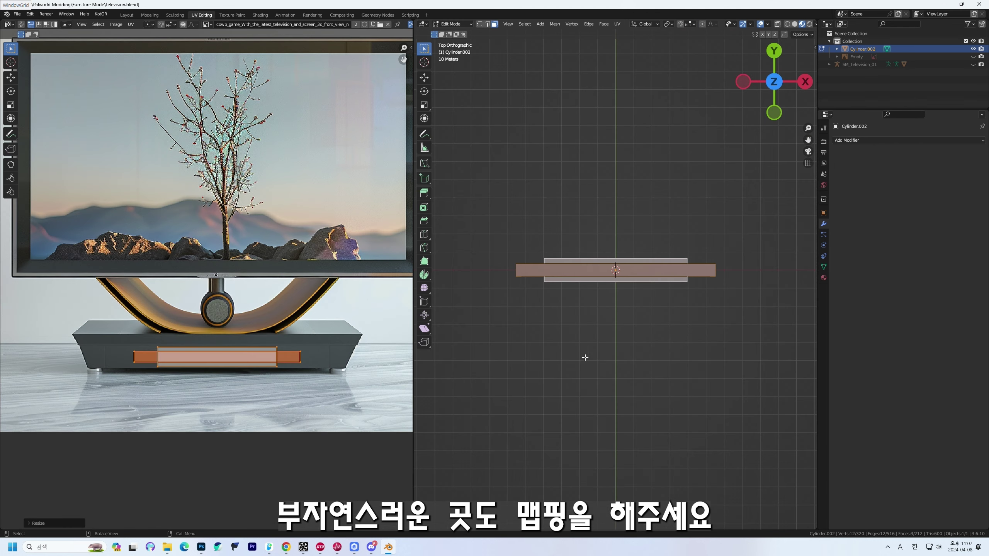
key("Tab")
- In Edit Mode, select the inner faces of the curved stand on both sides of the round knob
middle_click_drag(651, 341, 678, 271)
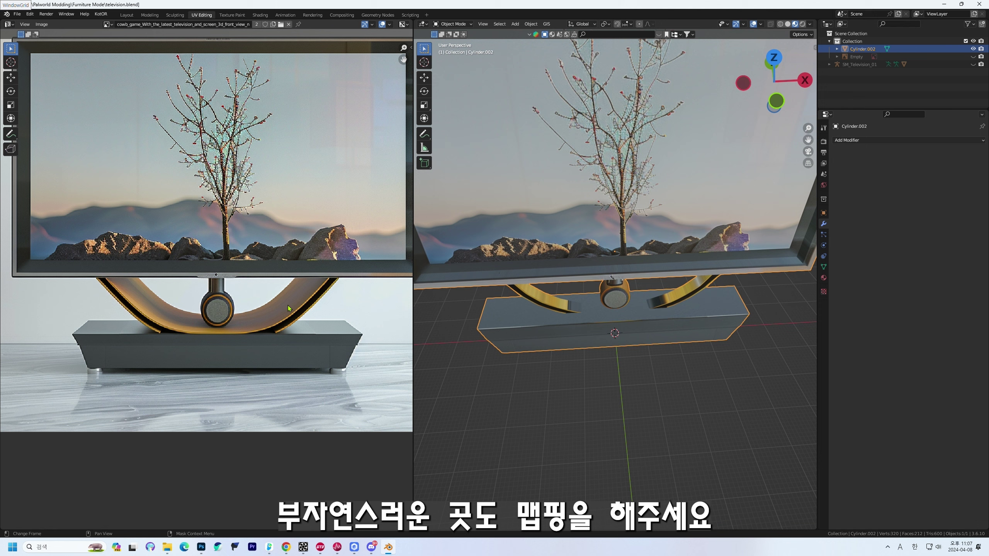
middle_click_drag(512, 318, 566, 329)
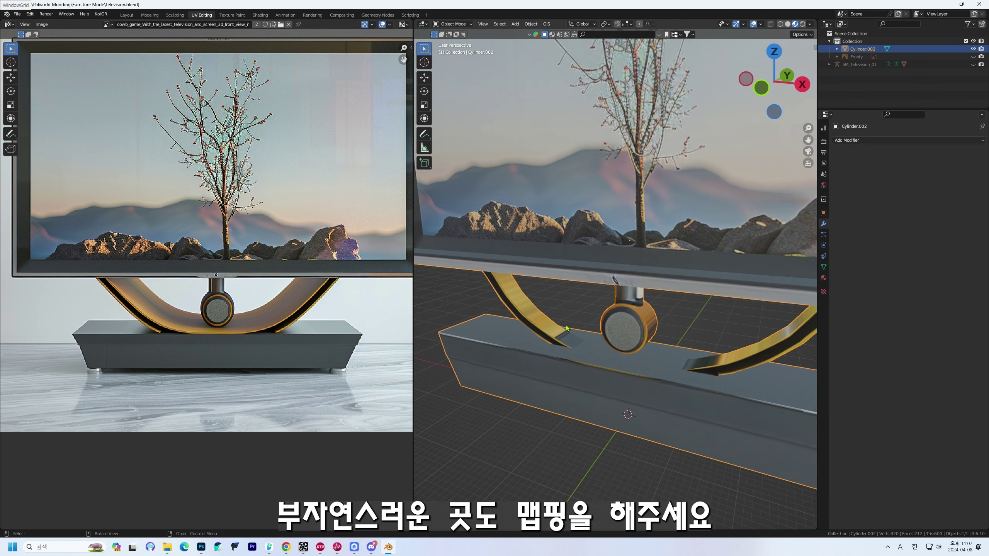
key("Tab")
left_click(563, 333)
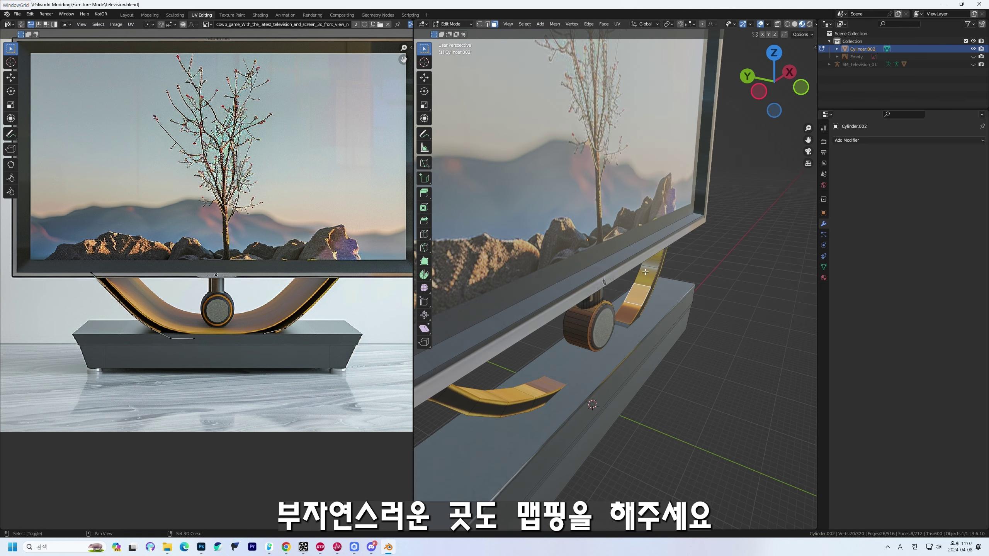
left_click(654, 262, "shift")
middle_click_drag(654, 262, 717, 359)
left_click(668, 352, "shift")
key("KP_1")
left_click(651, 359, "alt+shift")
left_click(549, 300, "alt+shift")
middle_click_drag(575, 319, 504, 328)
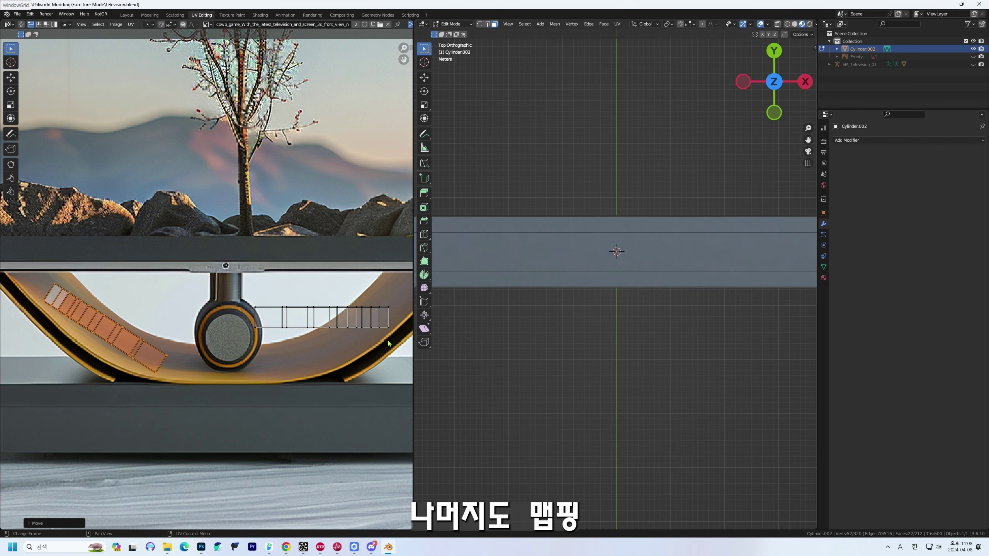
- Select the other half of the stand's UV strip and rotate it to follow the golden inner curve in the image
left_click_drag(397, 259, 218, 337)
key("r")
middle_click_drag(623, 319, 494, 261)
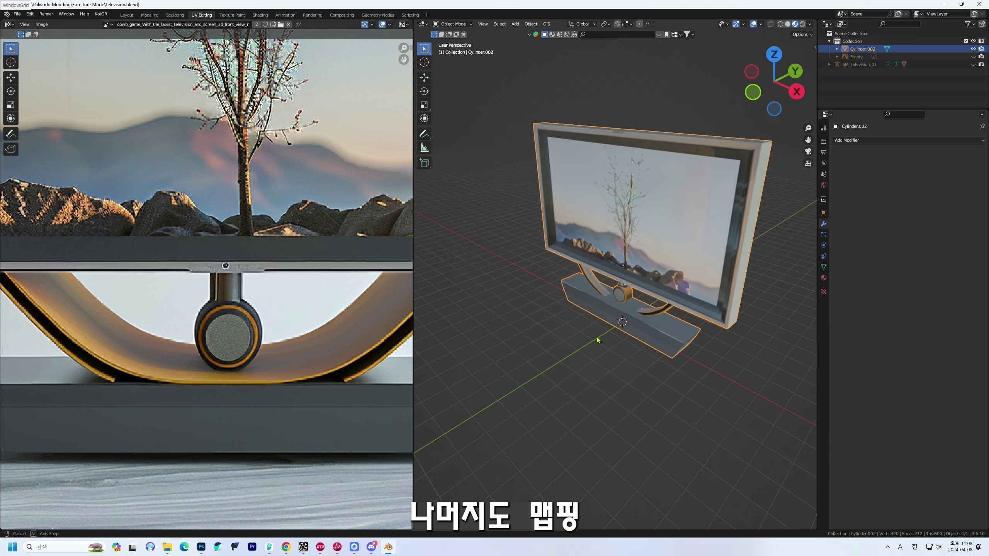
- Select both outer side faces of the television frame and project their UVs from the right side view
scroll(598, 340, "up", 3)
key("Tab")
left_click(626, 233)
middle_click_drag(627, 234, 794, 244)
left_click(598, 244, "shift")
key("KP_3")
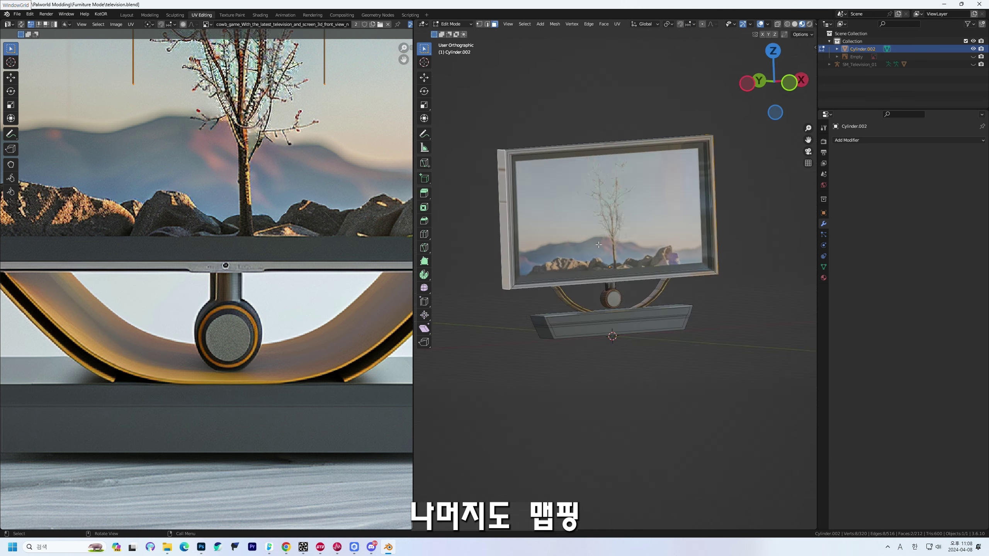
key("u")
left_click(621, 269)
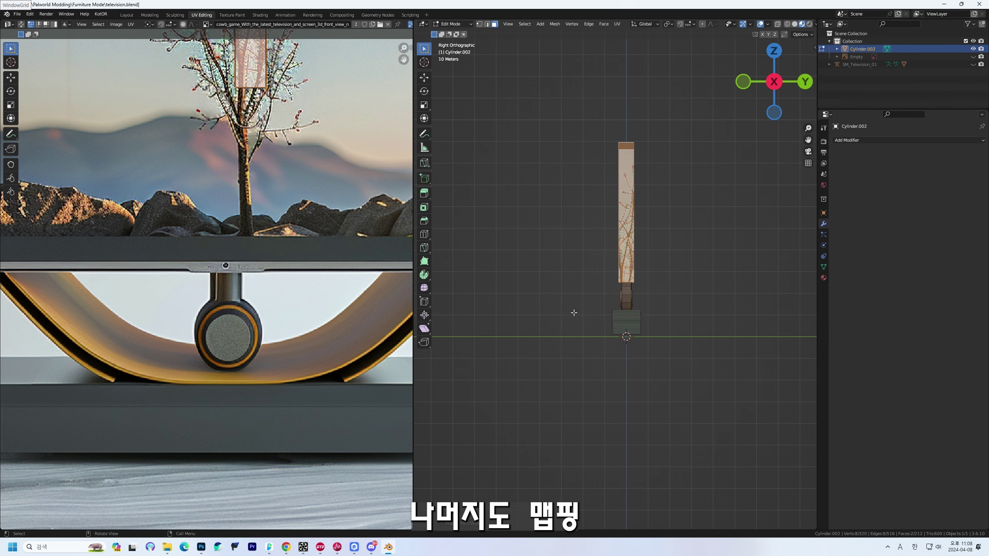
scroll(337, 315, "down", 4)
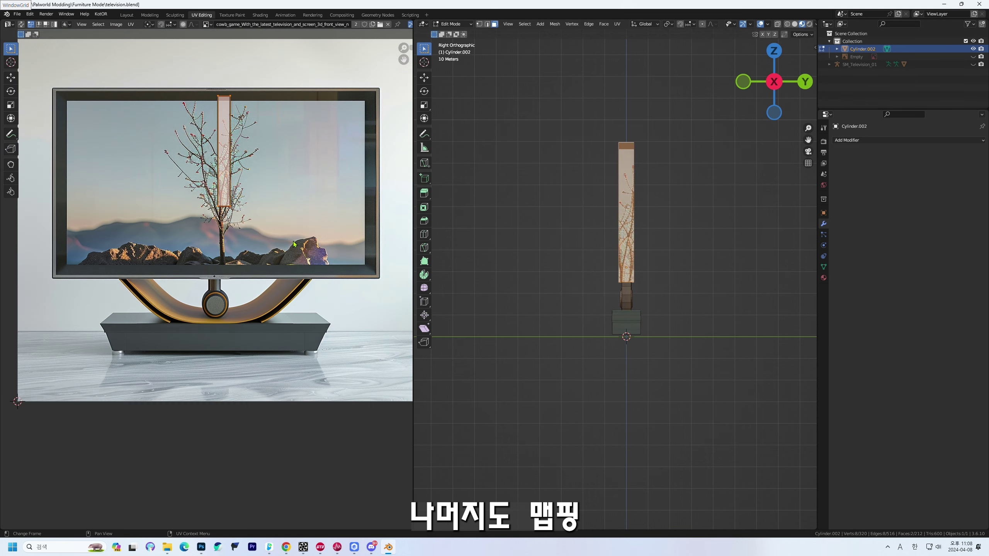
- Leave Edit Mode, save the Blender file and check the textured television in perspective and from the front
key("Tab")
key("ctrl+s")
mouse_move(623, 331)
middle_mouse_down()
mouse_move(639, 331)
mouse_move(631, 343)
mouse_move(604, 335)
middle_mouse_up()
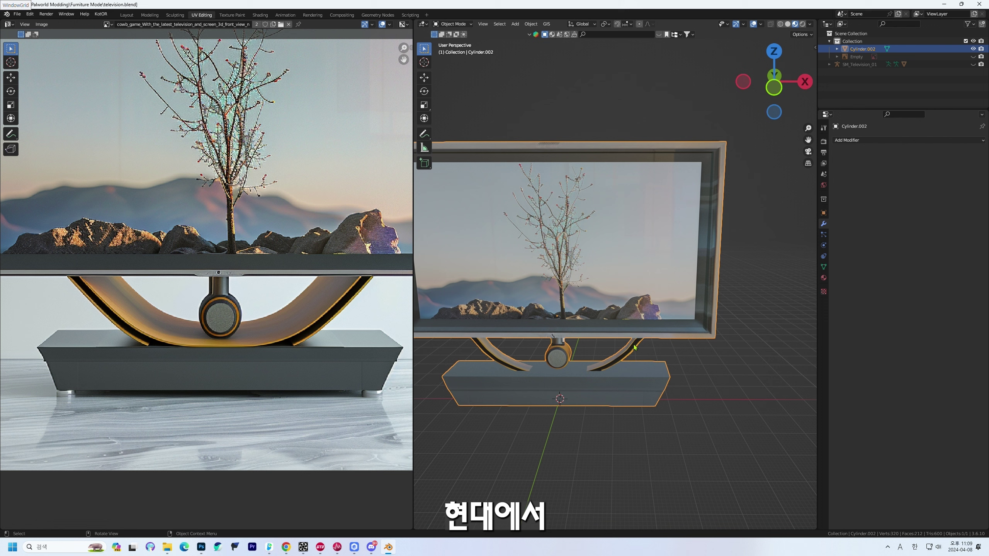
key("KP_1")
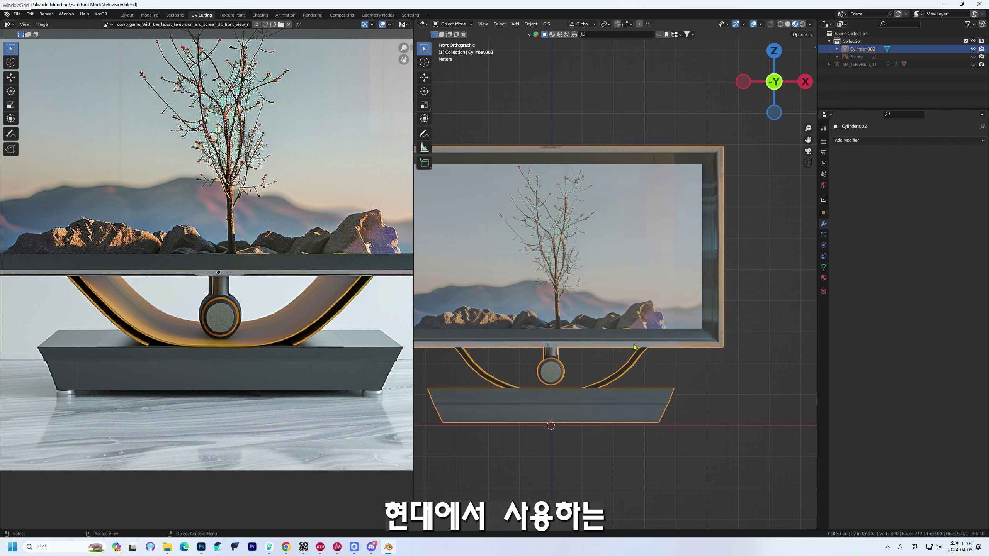
scroll(619, 339, "down", 4)
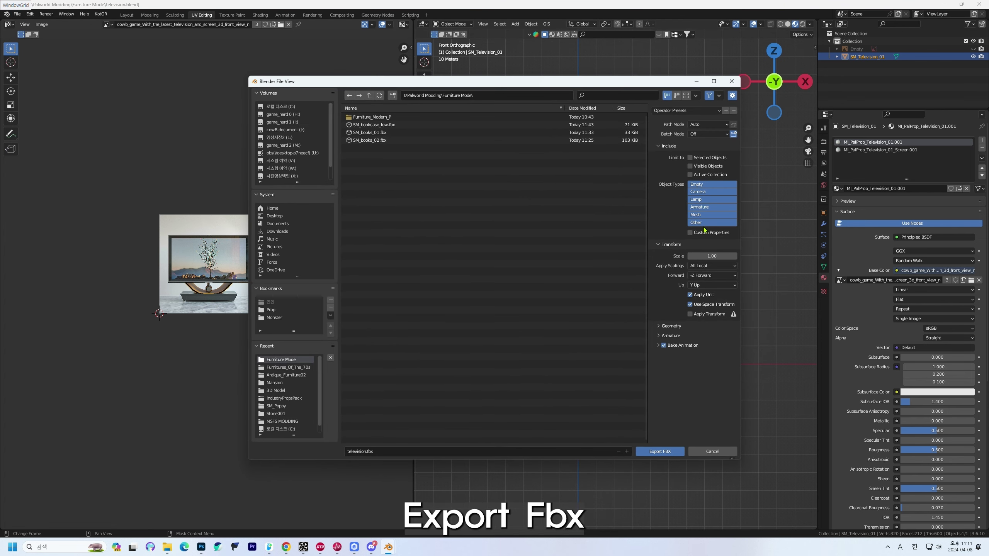
- Set the FBX export scale to 0.01 and make sure Add Leaf Bones is off in the Armature options
left_click(706, 256)
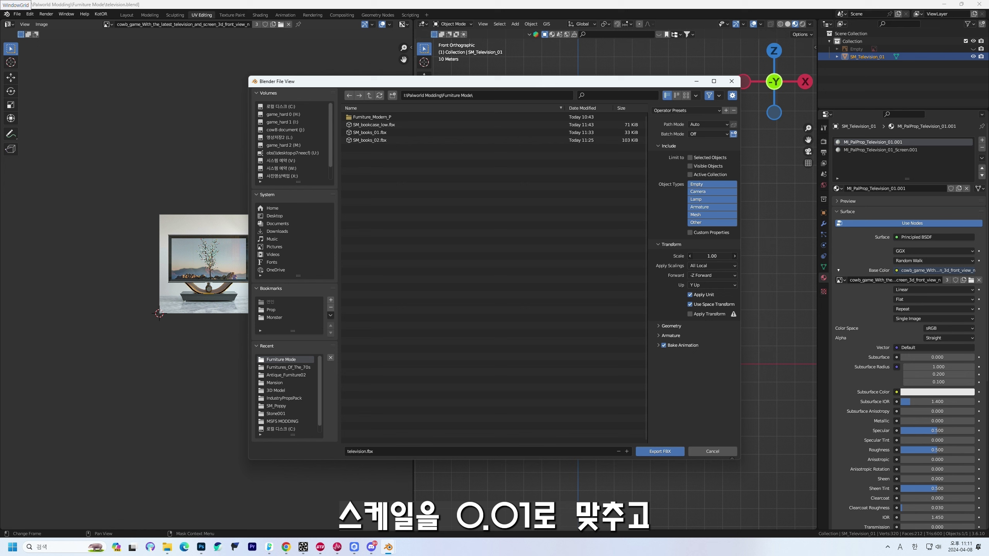
type("0.01")
left_click(671, 335)
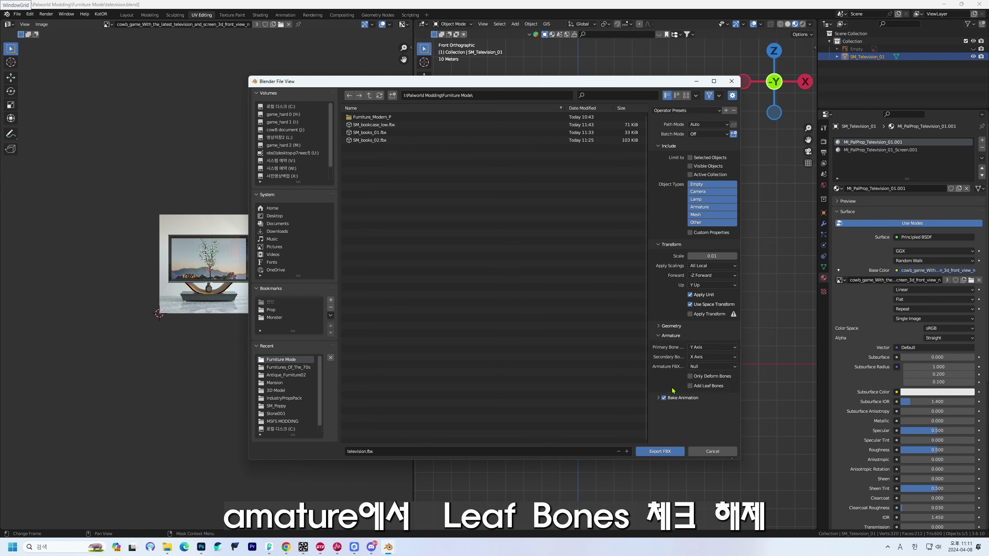
left_click(707, 387)
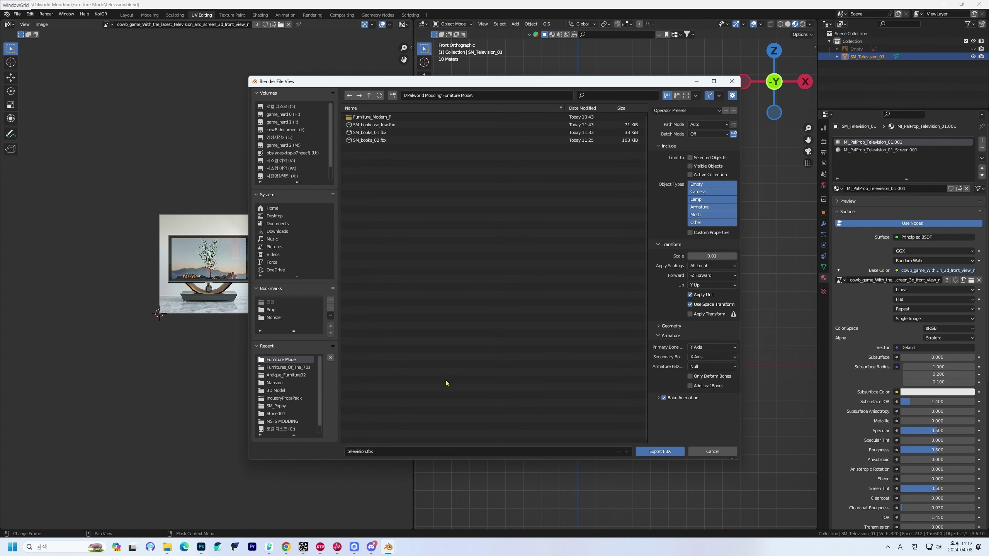
- Get the file name SM_Television_01 from the Furnitures_Of_The_70s folder in File Explorer, and return to the Blender export
left_click(174, 547)
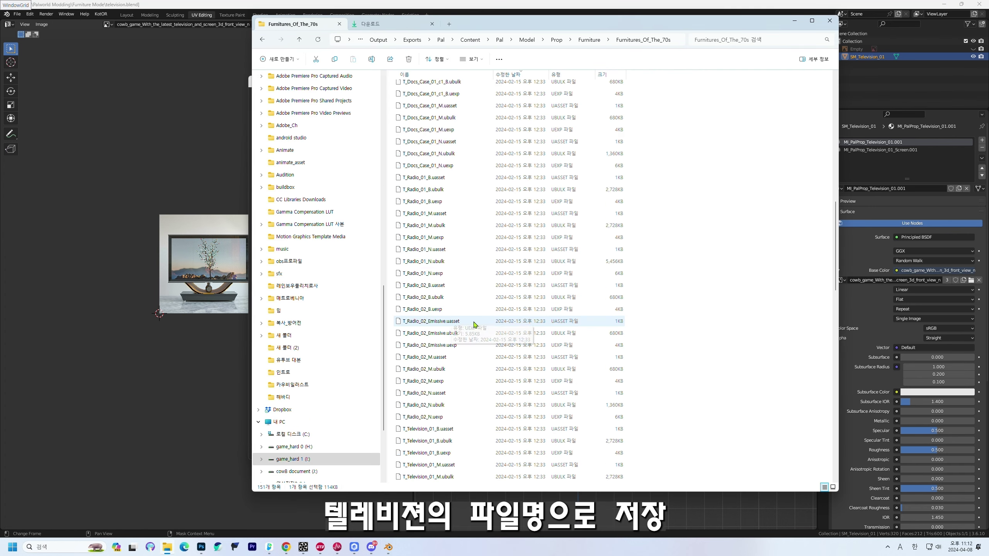
scroll(476, 327, "down", 3)
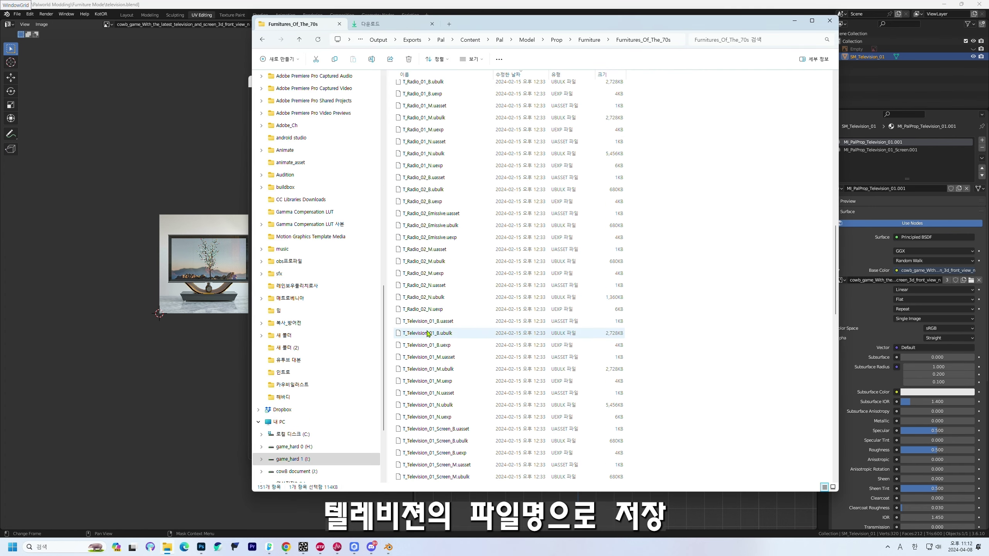
scroll(480, 367, "up", 20)
left_click(481, 428)
key("F2")
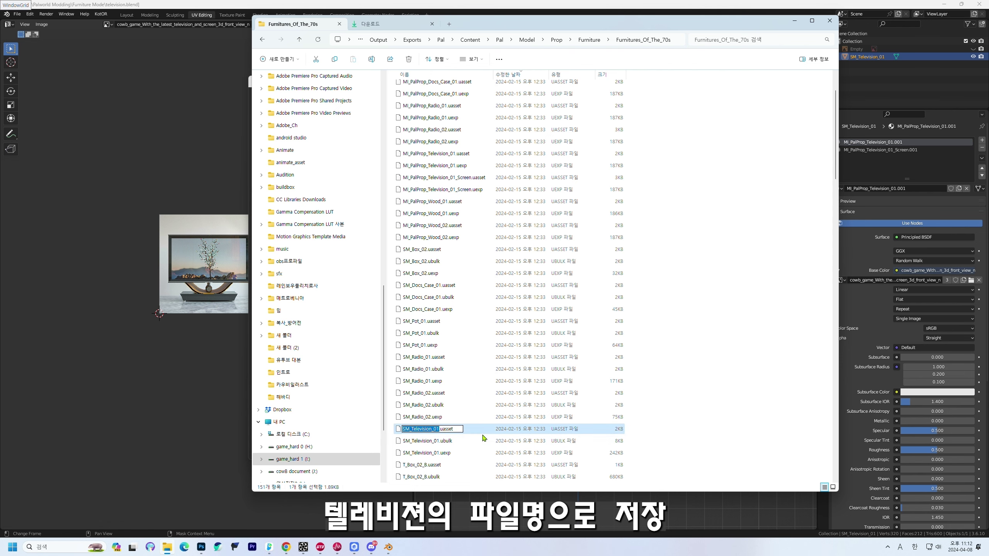
left_click(195, 402)
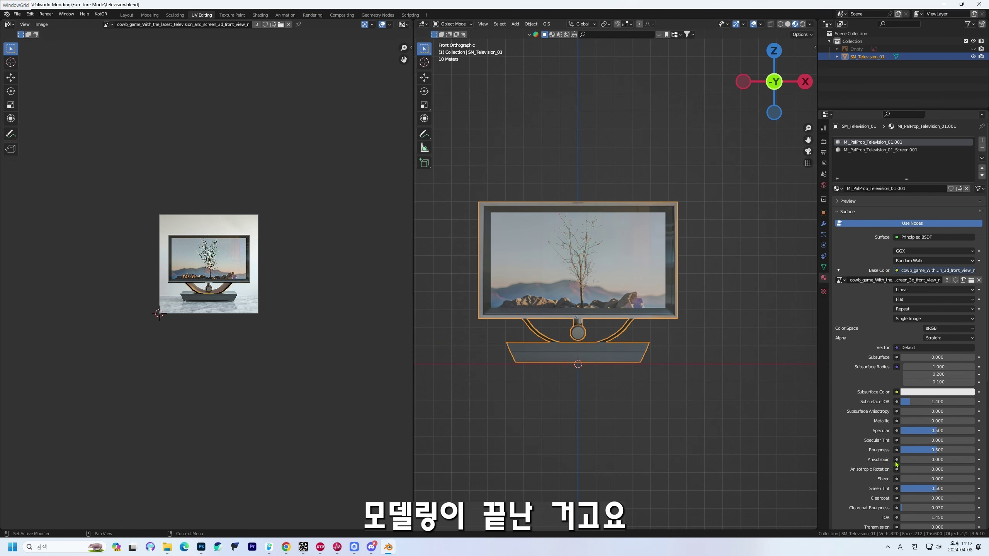
- Switch to the Epic Games Launcher and open the Unreal Engine library with the engine versions and projects
left_click(11, 544)
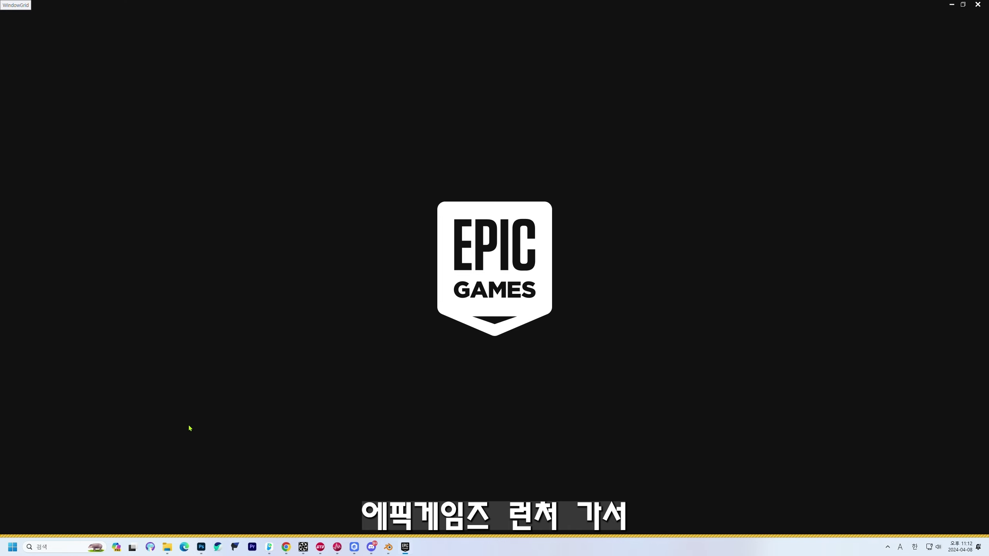
left_click(228, 32)
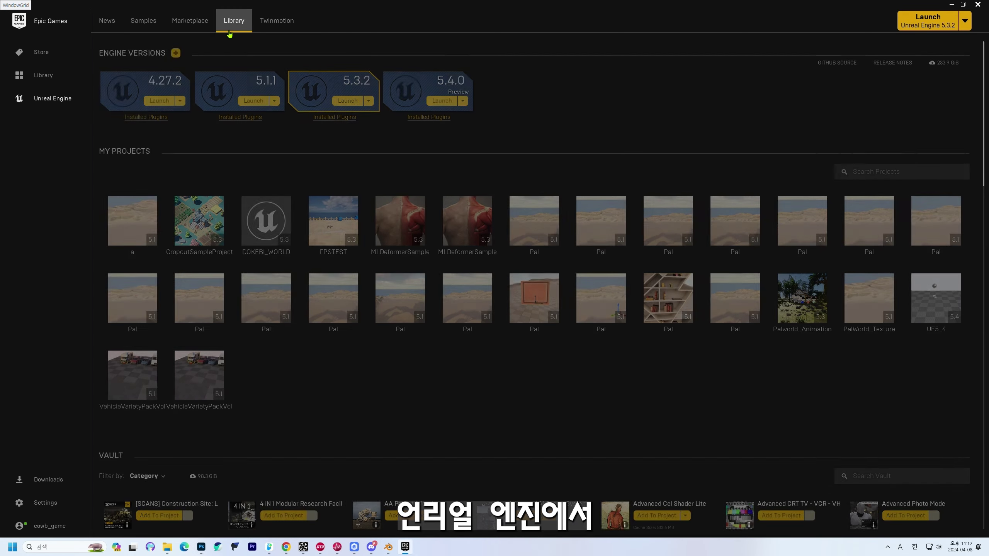